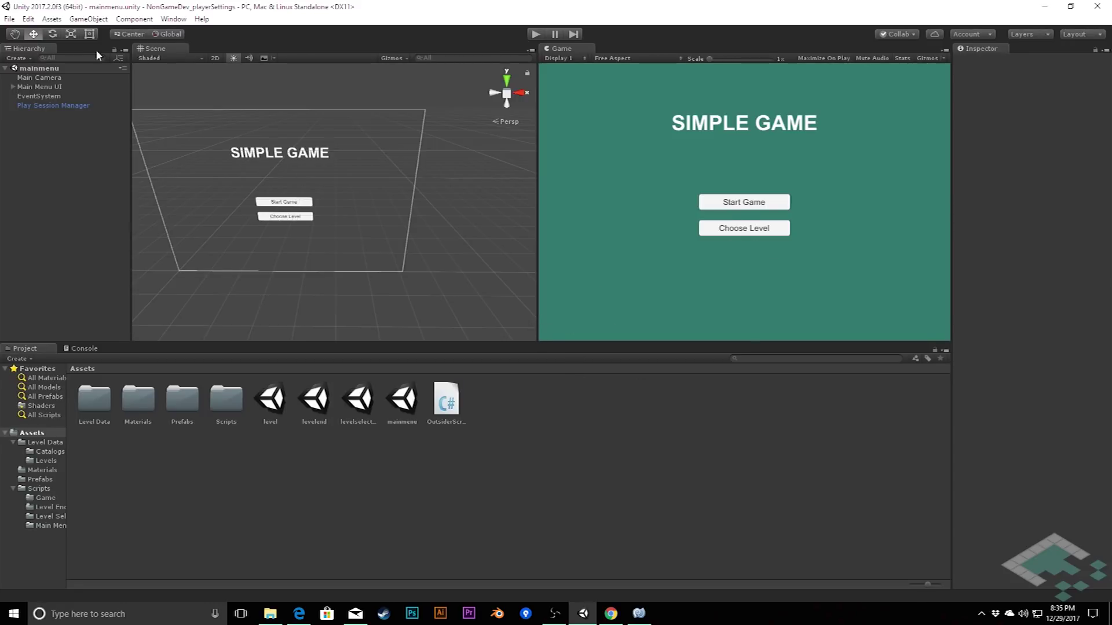
# Step: Duplicate Level Select Button and rename the copy Settings Button
pyautogui.click(13, 87)
pyautogui.rightClick(50, 115)
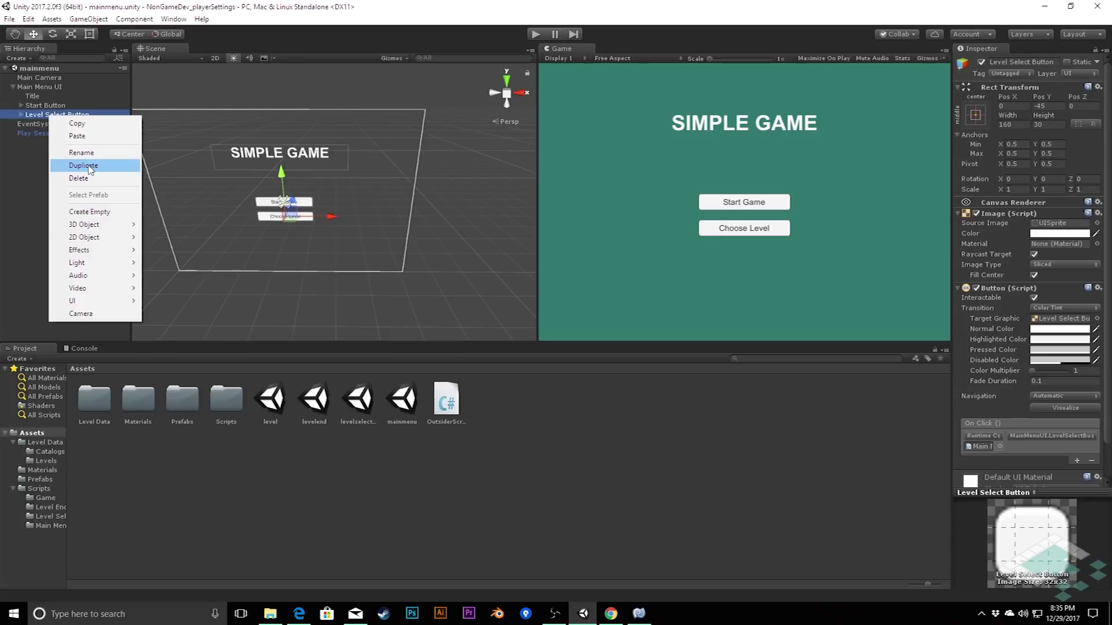
pyautogui.click(84, 165)
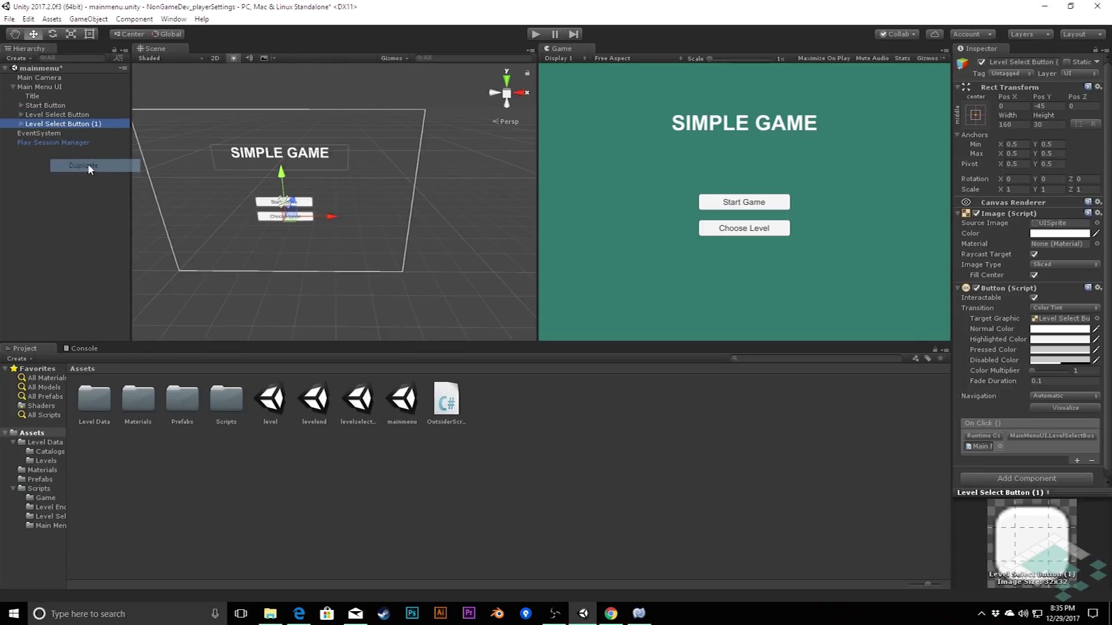
pyautogui.click(66, 124)
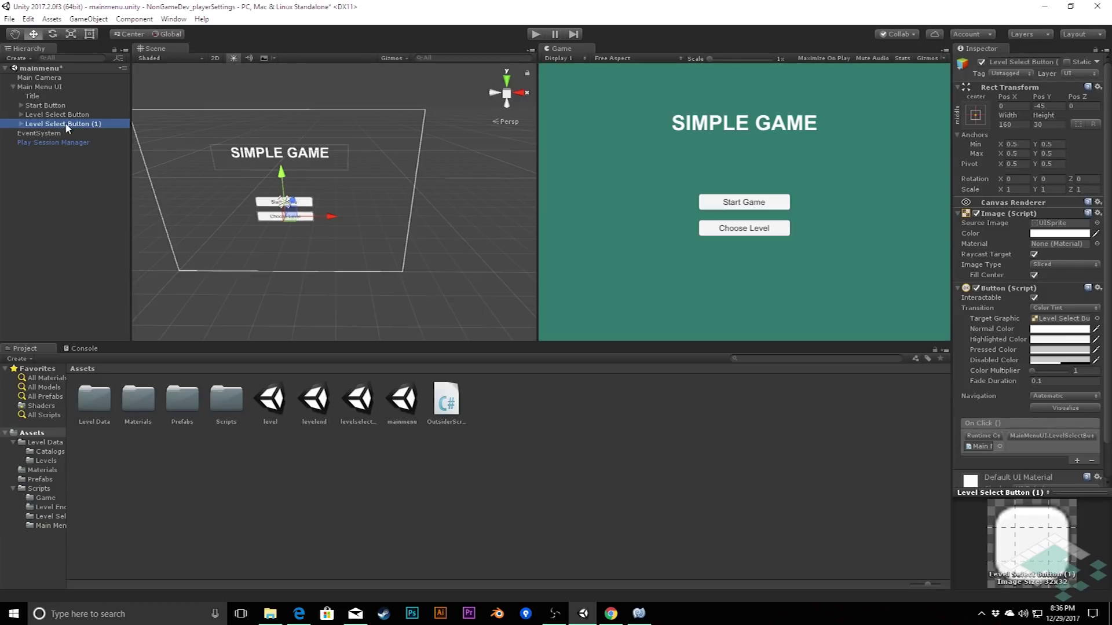
pyautogui.write('Settings Button')
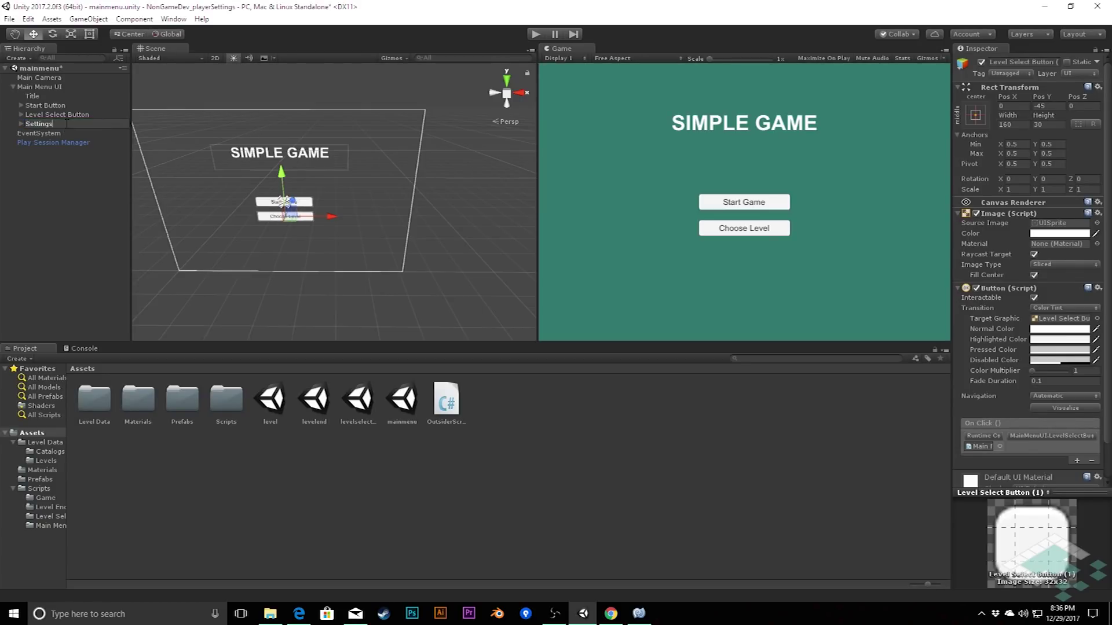
pyautogui.press('Return')
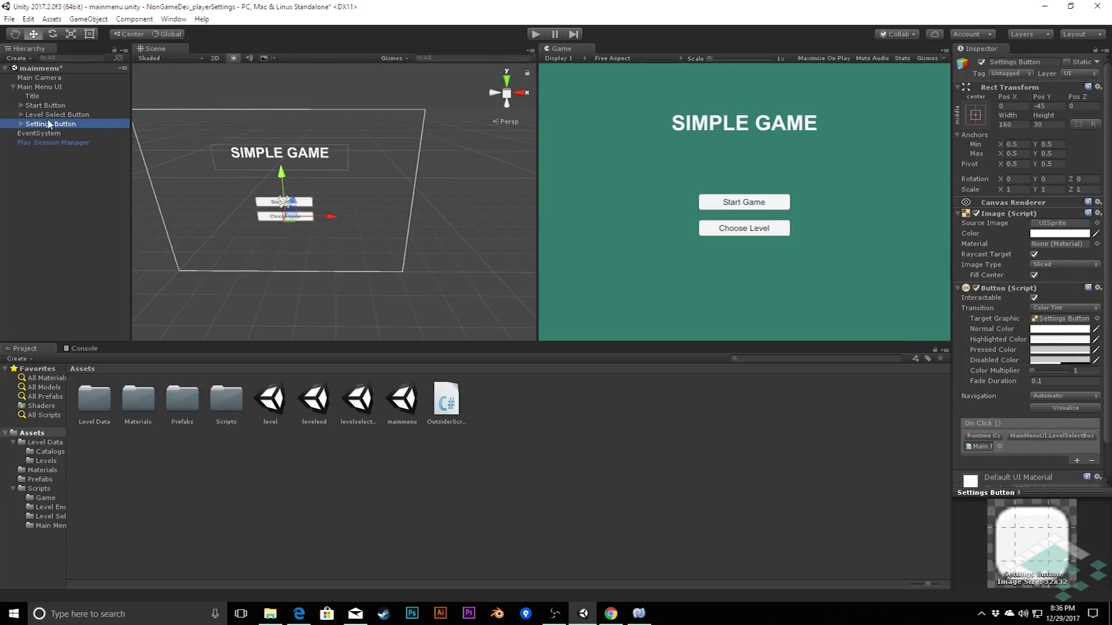
# Step: Change the copy's label text to Settings and set its Pos Y to -90
pyautogui.click(21, 124)
pyautogui.click(40, 133)
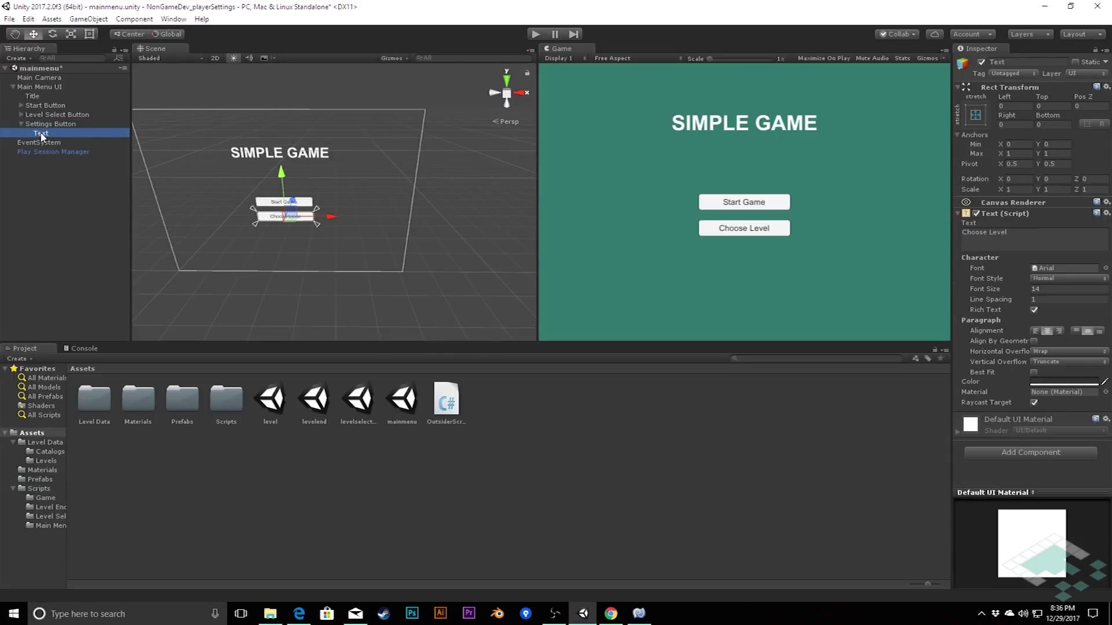
pyautogui.click(1010, 230)
pyautogui.write('Settings')
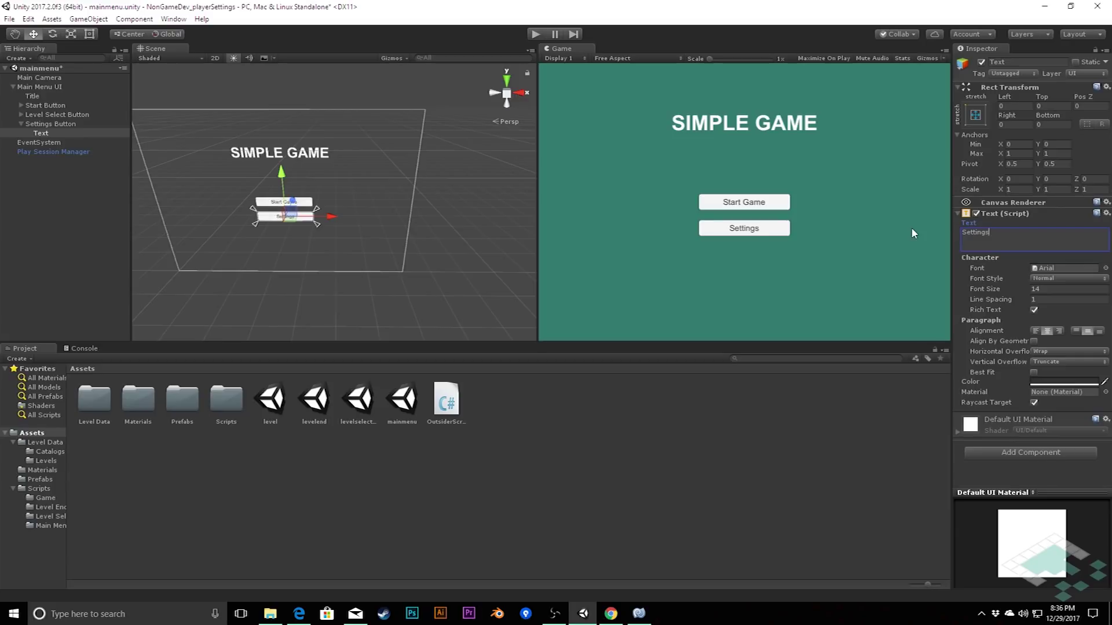
pyautogui.click(44, 124)
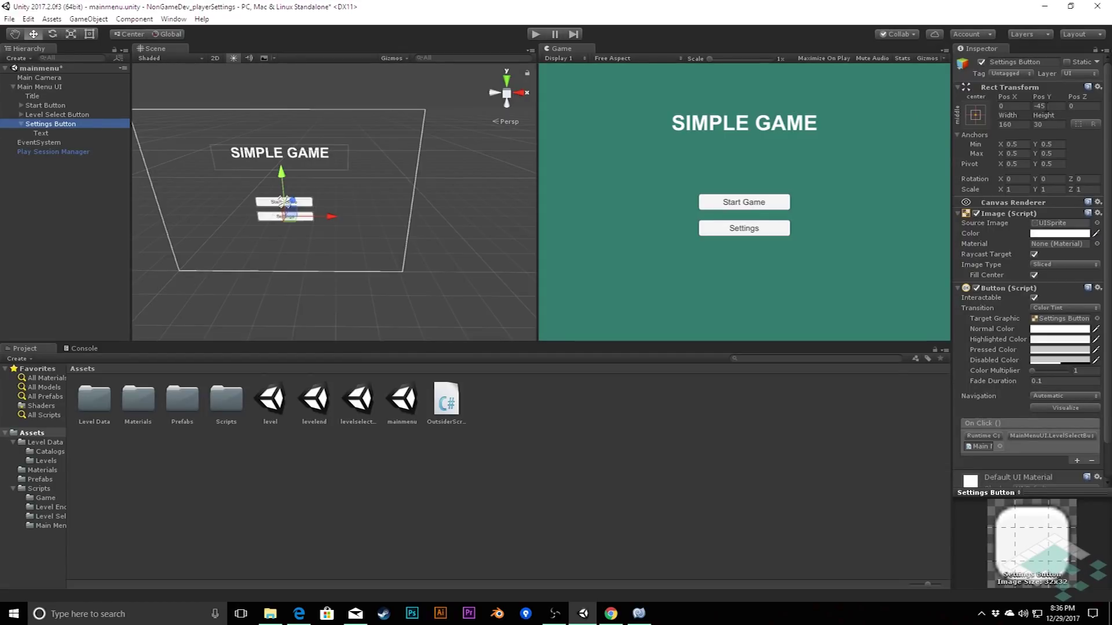
pyautogui.click(1047, 106)
pyautogui.write('-90')
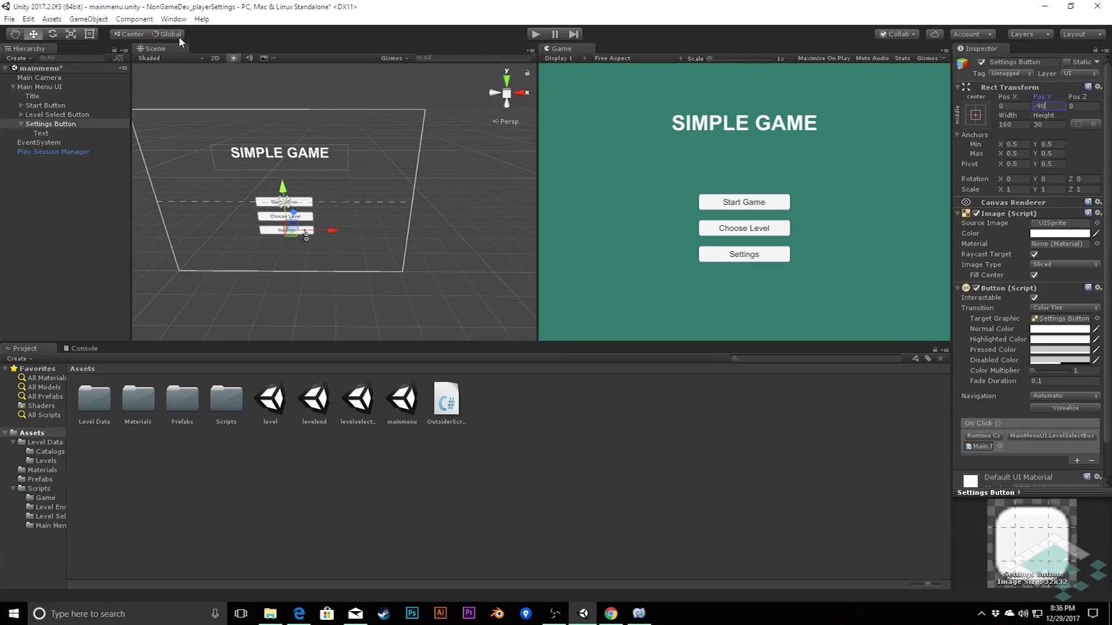
# Step: Set Settings Button's On Click event to No Function, then open the Scripts folder
pyautogui.click(58, 106)
pyautogui.click(61, 114)
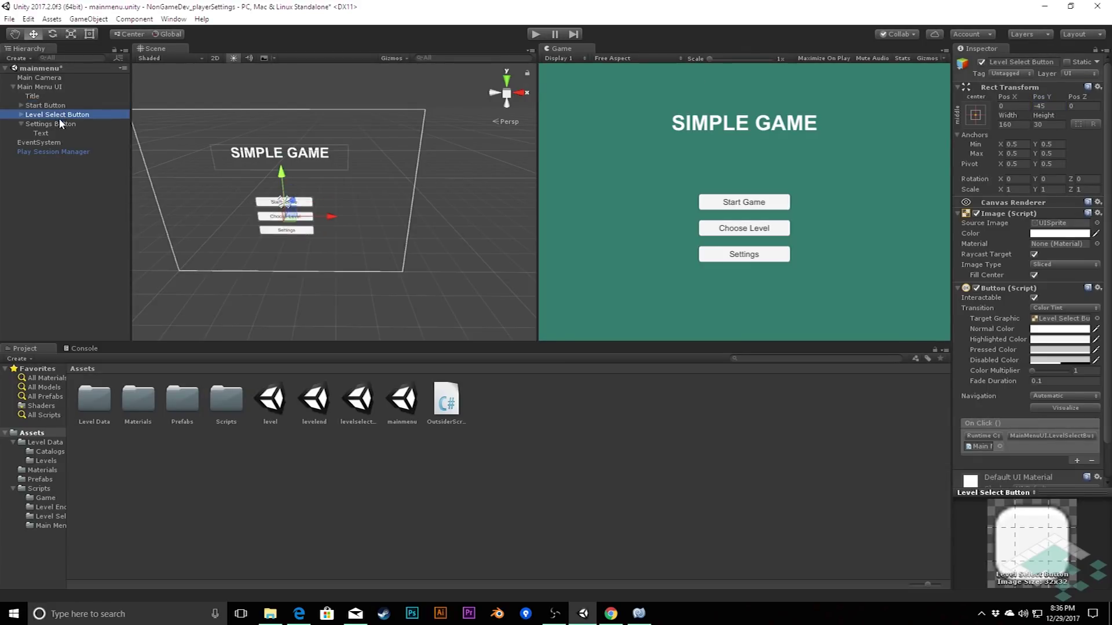
pyautogui.click(62, 124)
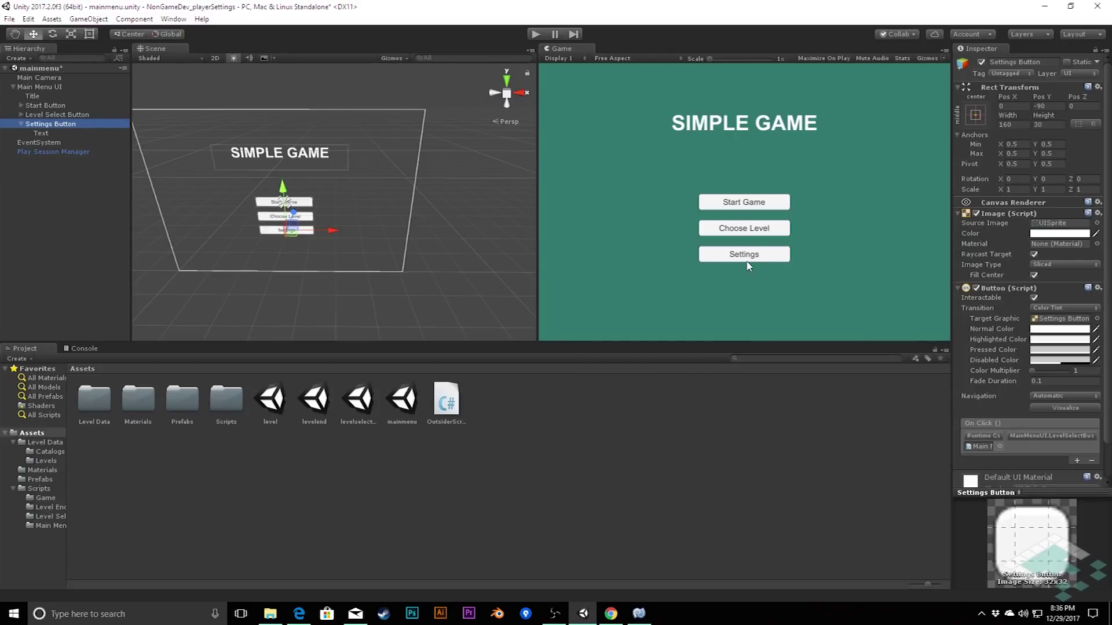
pyautogui.click(1061, 435)
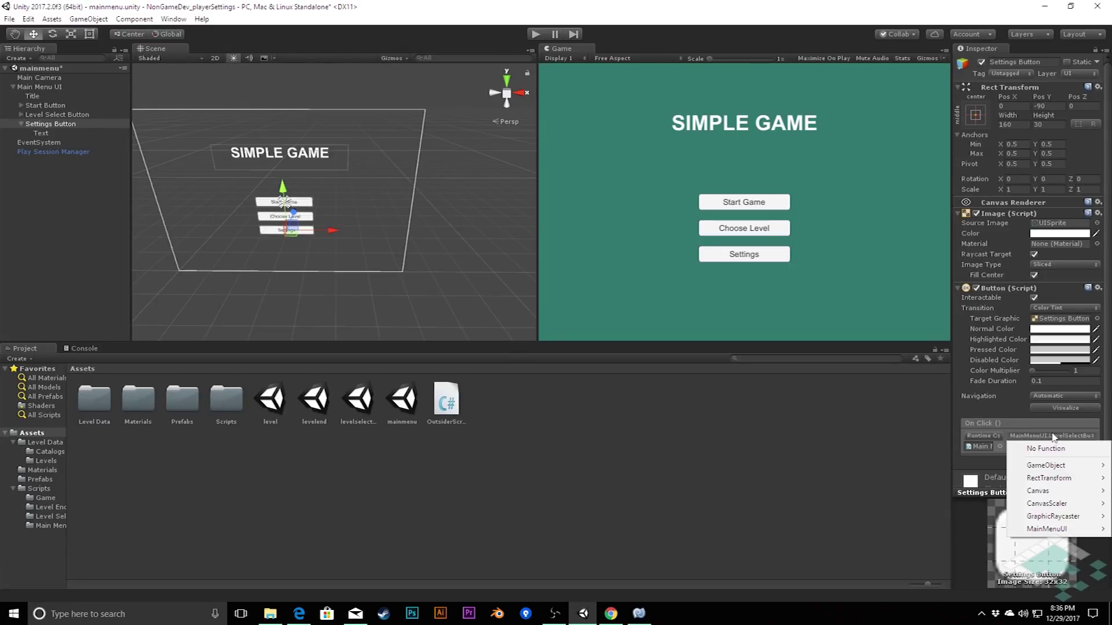
pyautogui.click(1048, 449)
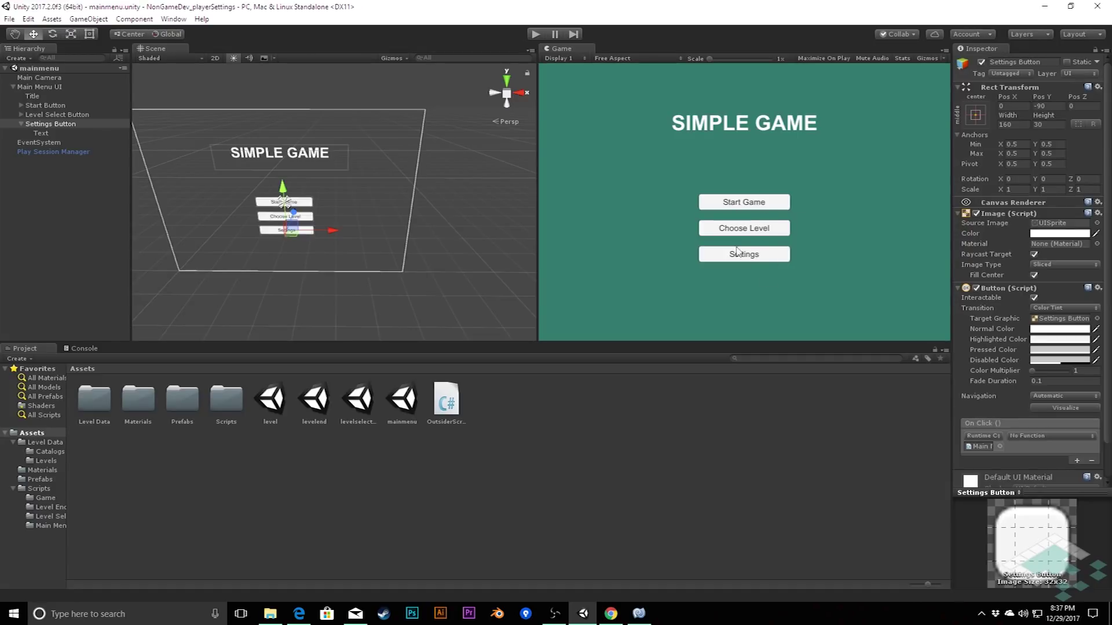
pyautogui.doubleClick(235, 400)
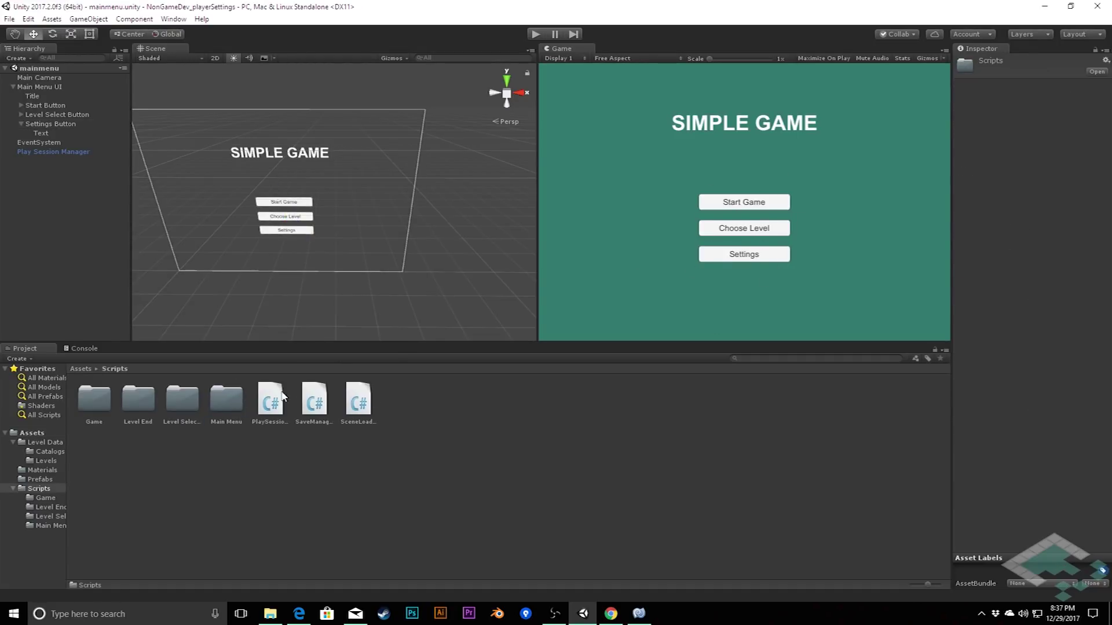
# Step: Open MainMenuUI.cs in MonoDevelop and copy the LevelSelectButtonPressed method
pyautogui.doubleClick(229, 400)
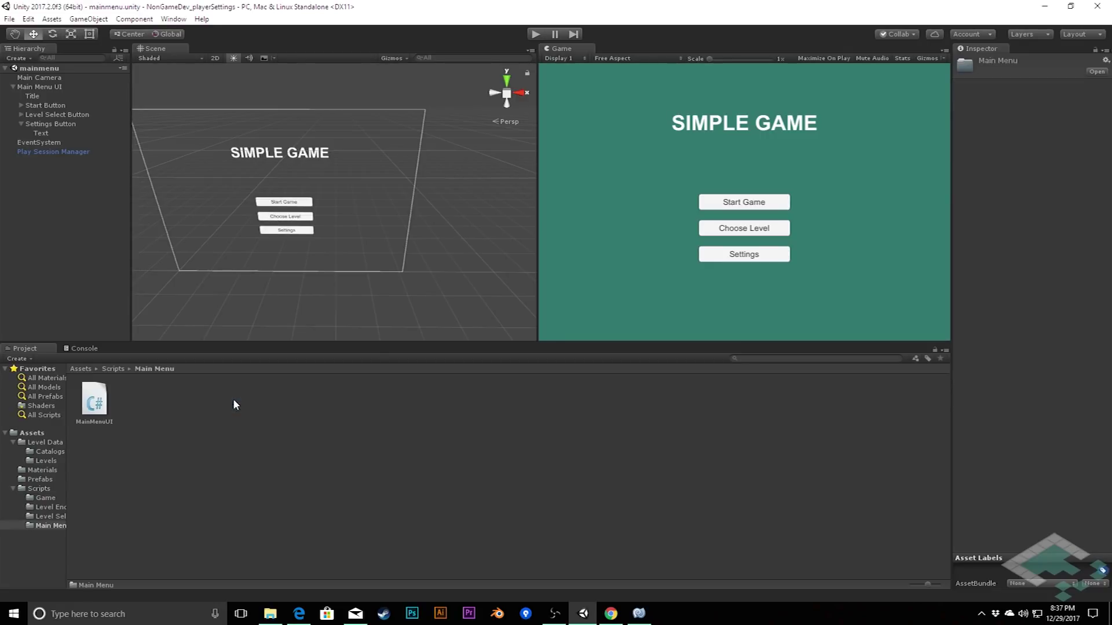
pyautogui.click(96, 403)
pyautogui.doubleClick(95, 404)
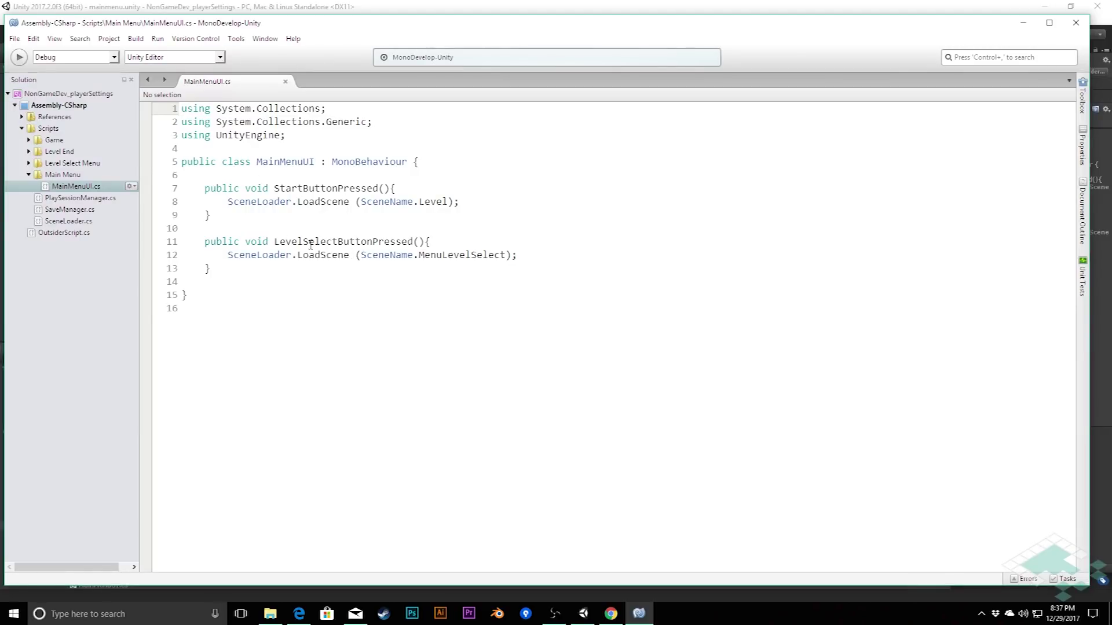
pyautogui.moveTo(312, 256)
pyautogui.moveTo(211, 268); pyautogui.dragTo(203, 240)
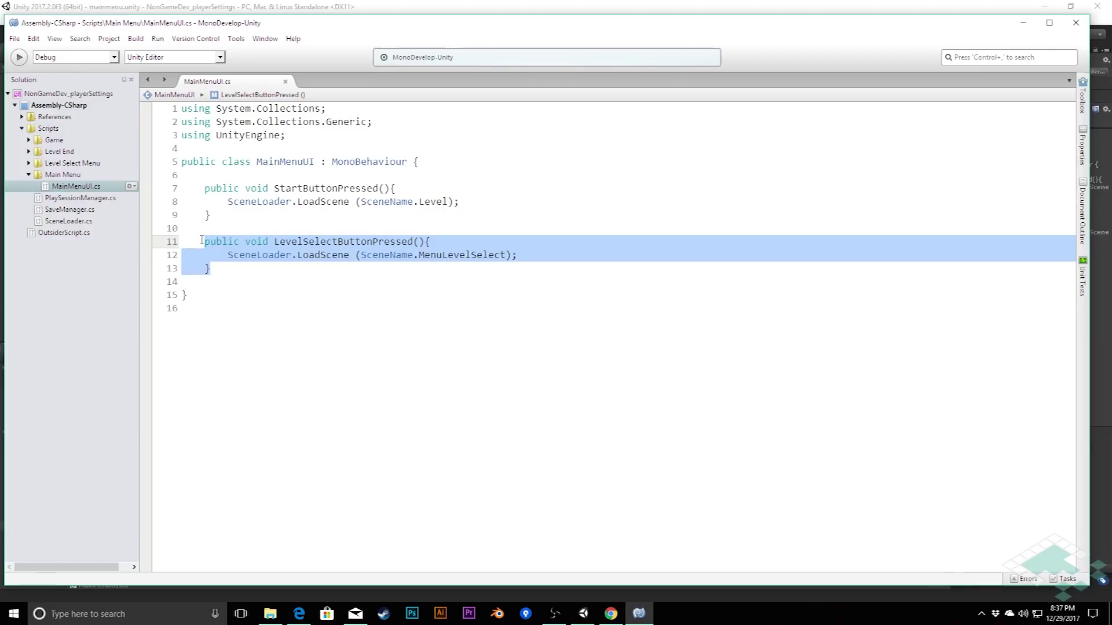
pyautogui.hotkey('ctrl', 'c')
# Step: Paste the method below the original, rename it SettingsButtonPressed, and save MainMenuUI.cs
pyautogui.press('End')
pyautogui.press('Return')
pyautogui.press('Return')
pyautogui.hotkey('ctrl', 'v')
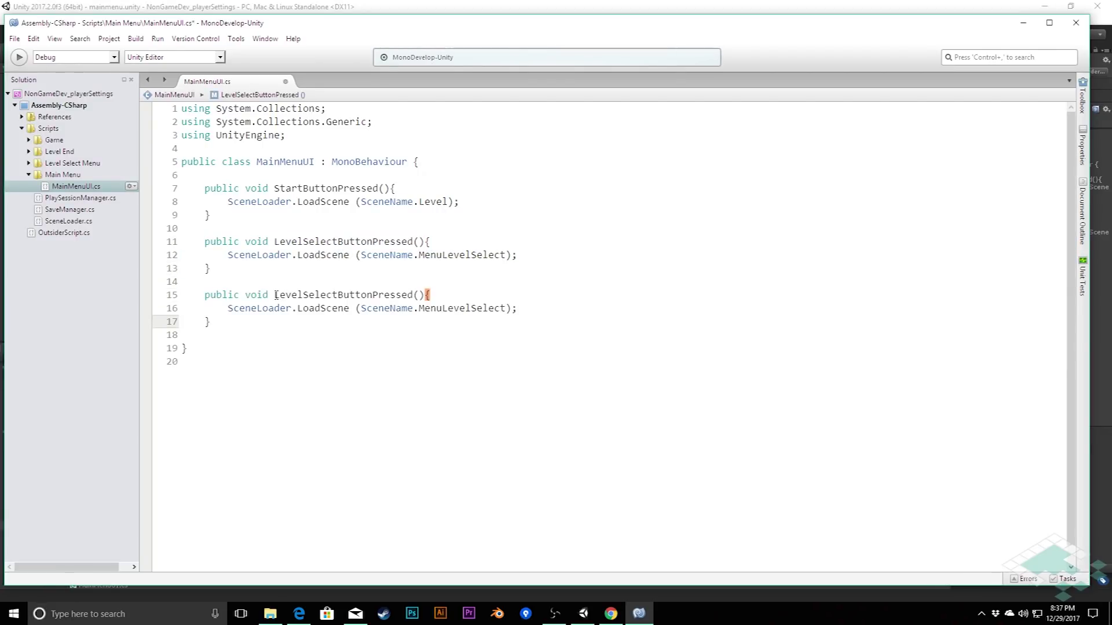
pyautogui.moveTo(275, 295); pyautogui.dragTo(336, 295)
pyautogui.write('Settings')
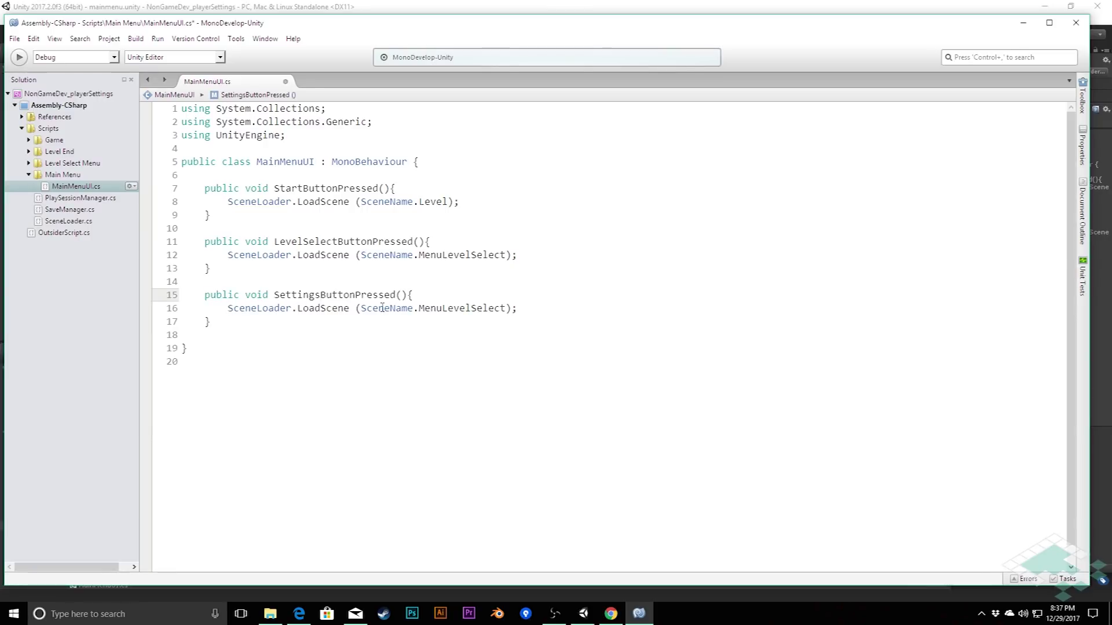
pyautogui.moveTo(361, 310); pyautogui.dragTo(507, 310)
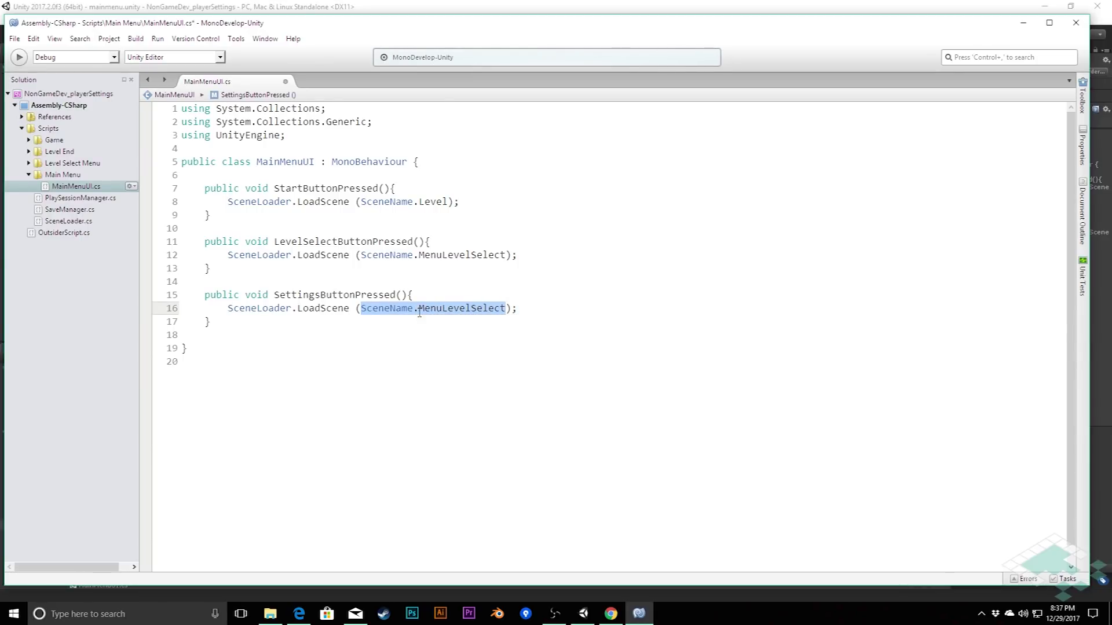
pyautogui.hotkey('ctrl', 's')
pyautogui.click(425, 8)
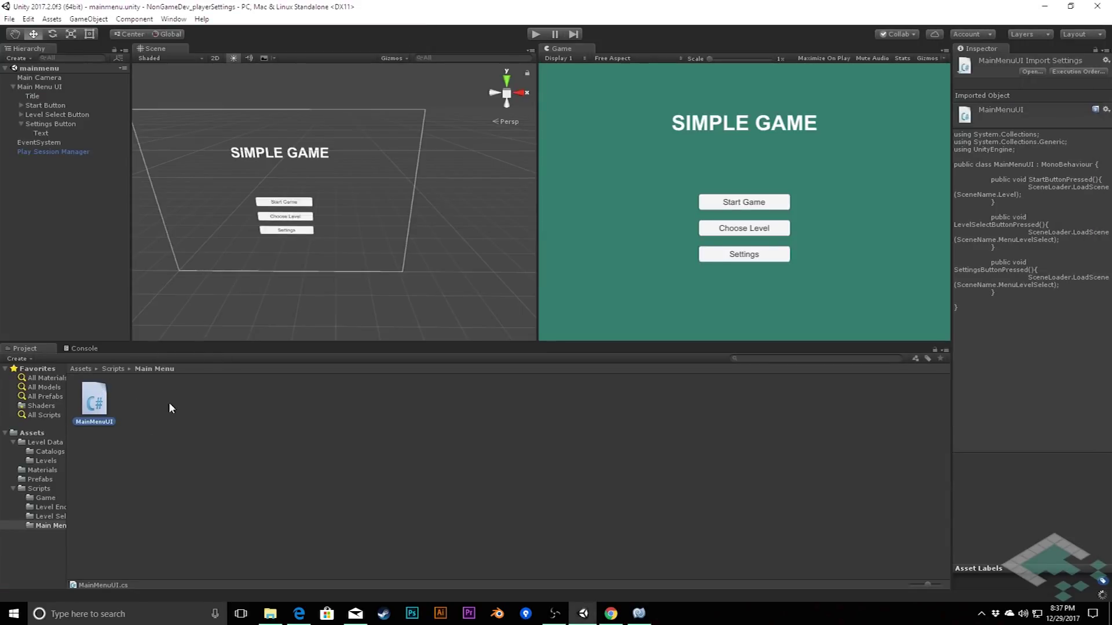
# Step: Add MenuSettings to the SceneName enum in SceneLoader.cs and save it
pyautogui.click(39, 488)
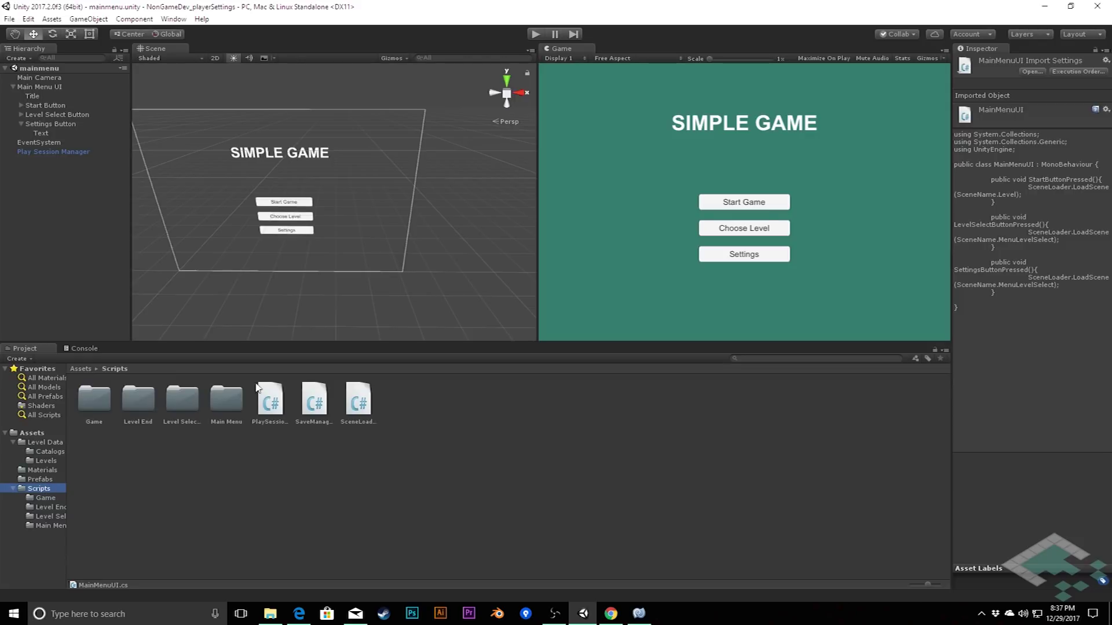
pyautogui.click(359, 405)
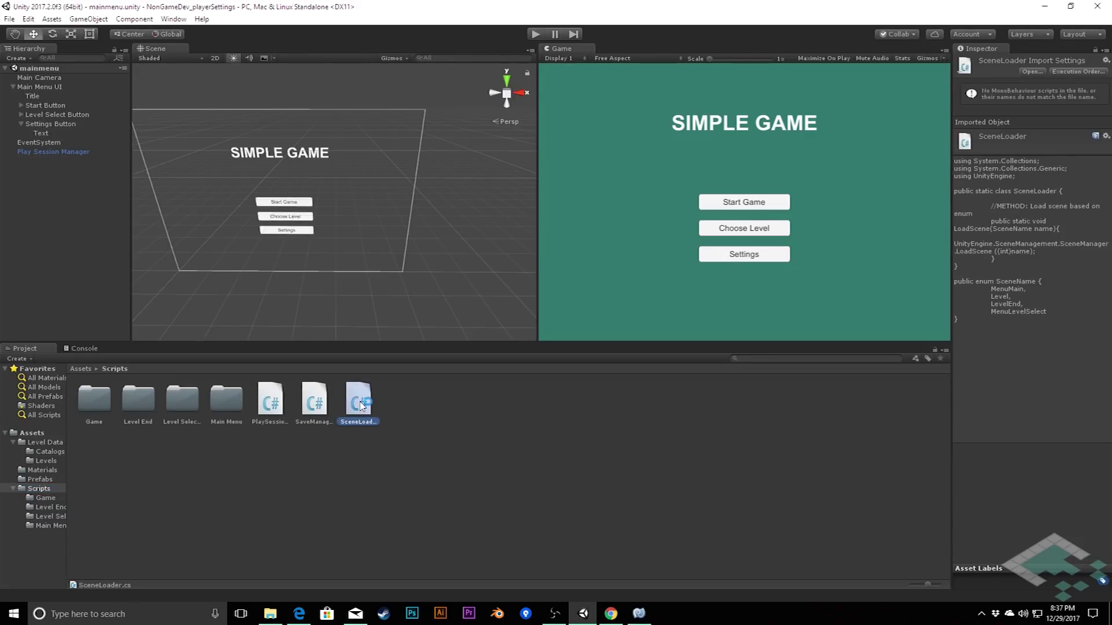
pyautogui.click(647, 619)
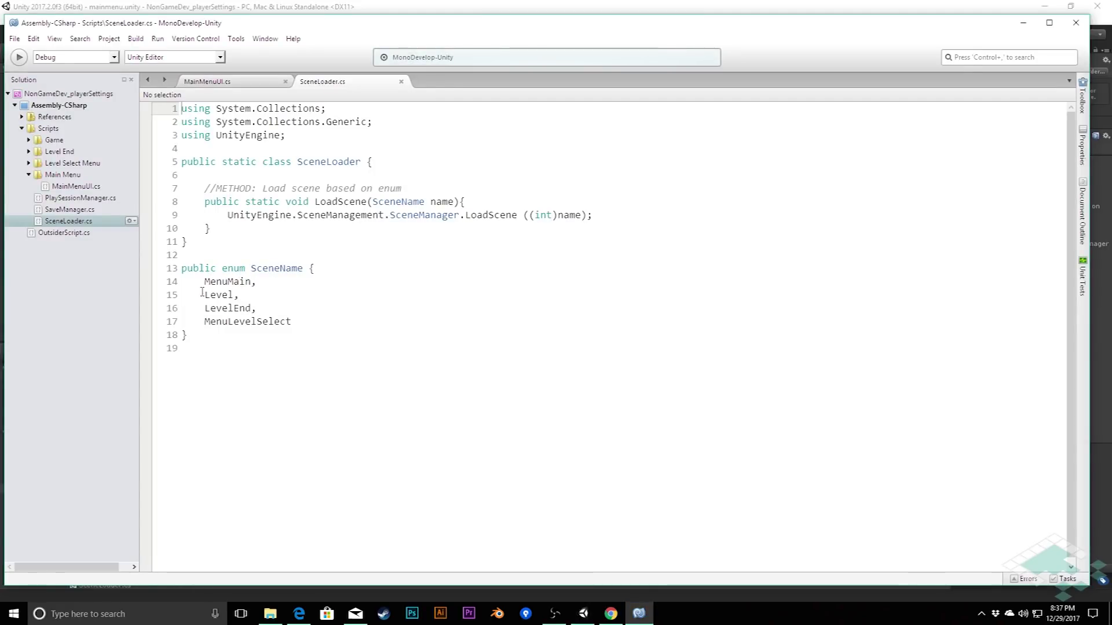
pyautogui.click(294, 322)
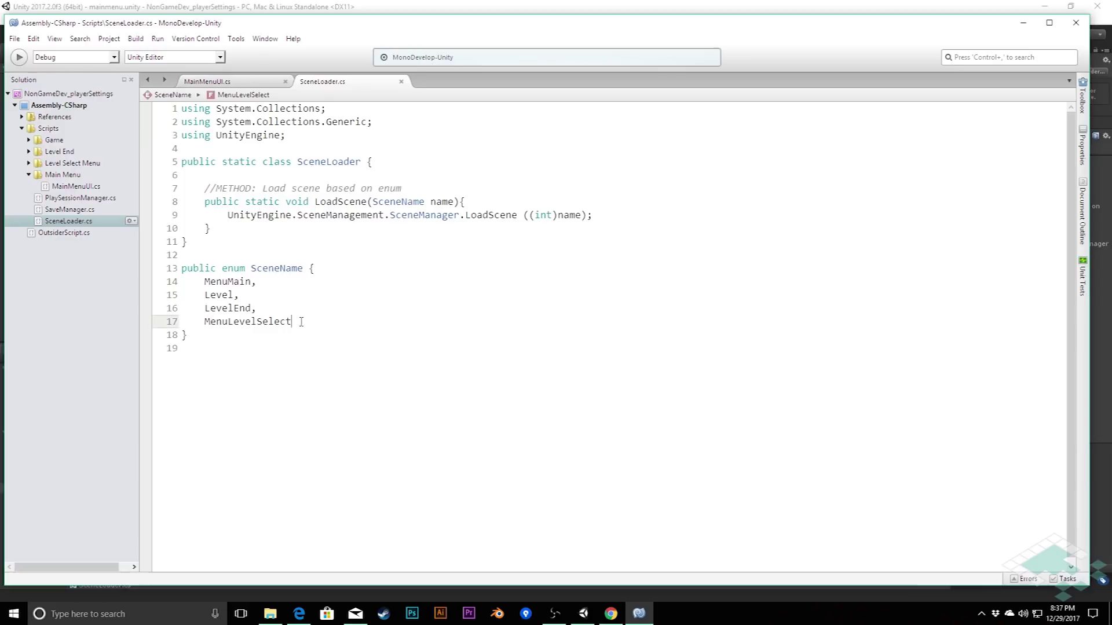
pyautogui.write(',')
pyautogui.press('Return')
pyautogui.write('M')
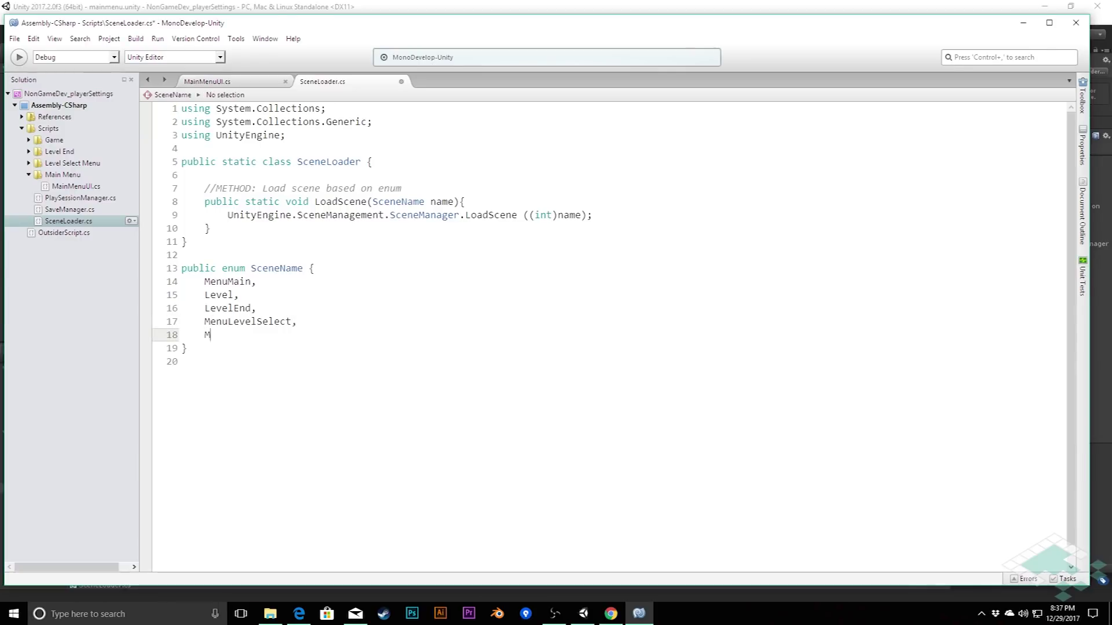
pyautogui.write('enuSettings')
pyautogui.hotkey('ctrl', 's')
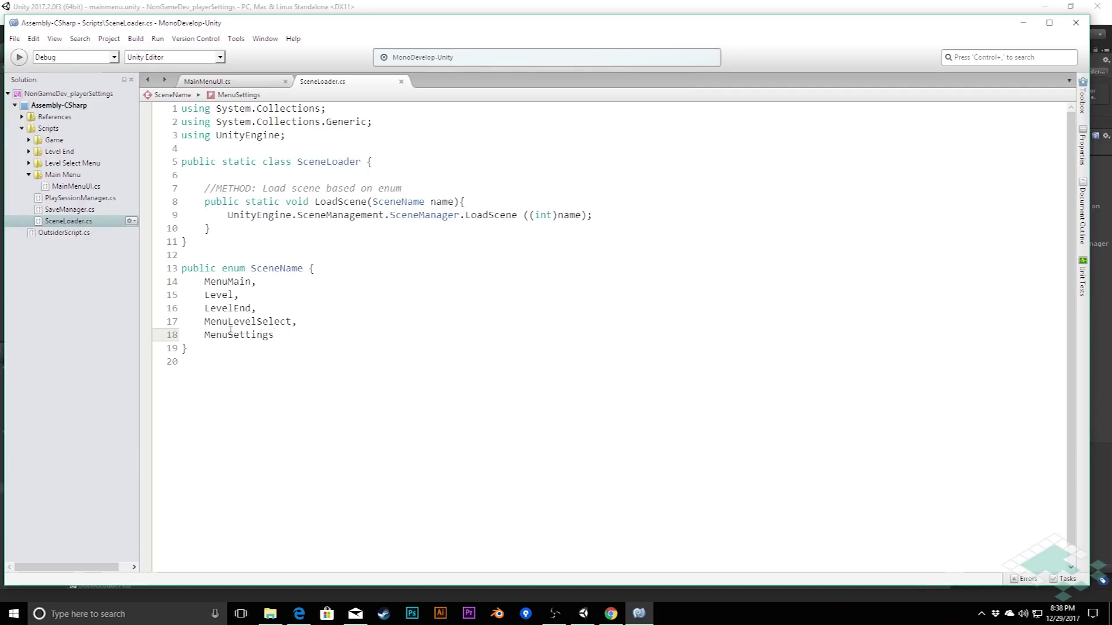
# Step: Change SettingsButtonPressed's scene argument in MainMenuUI.cs to SceneName.MenuSettings
pyautogui.click(247, 82)
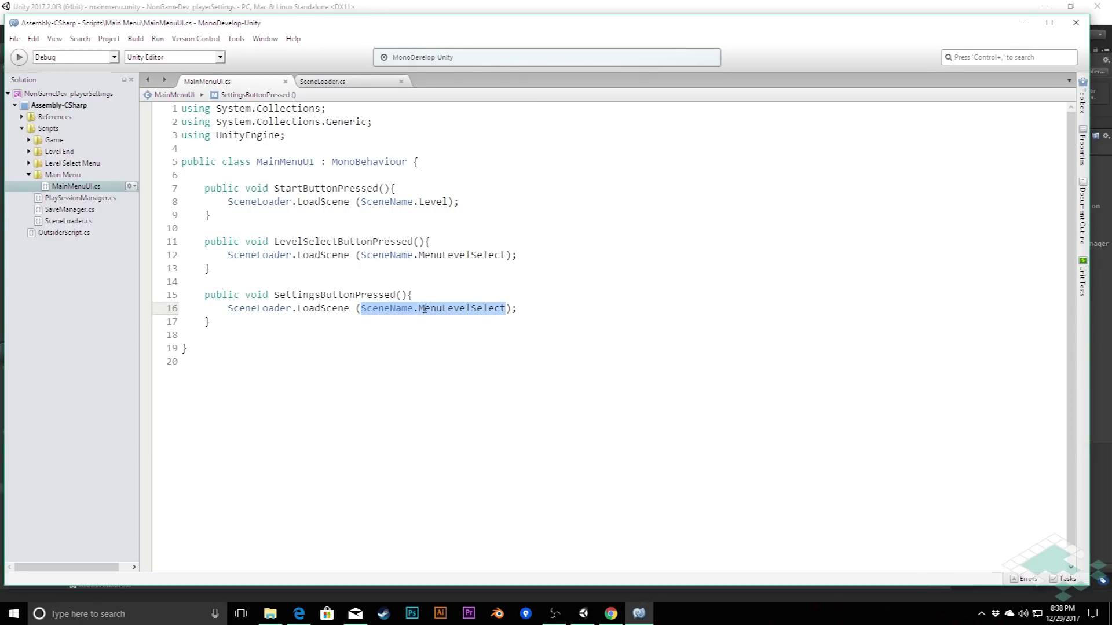
pyautogui.moveTo(419, 308); pyautogui.dragTo(509, 306)
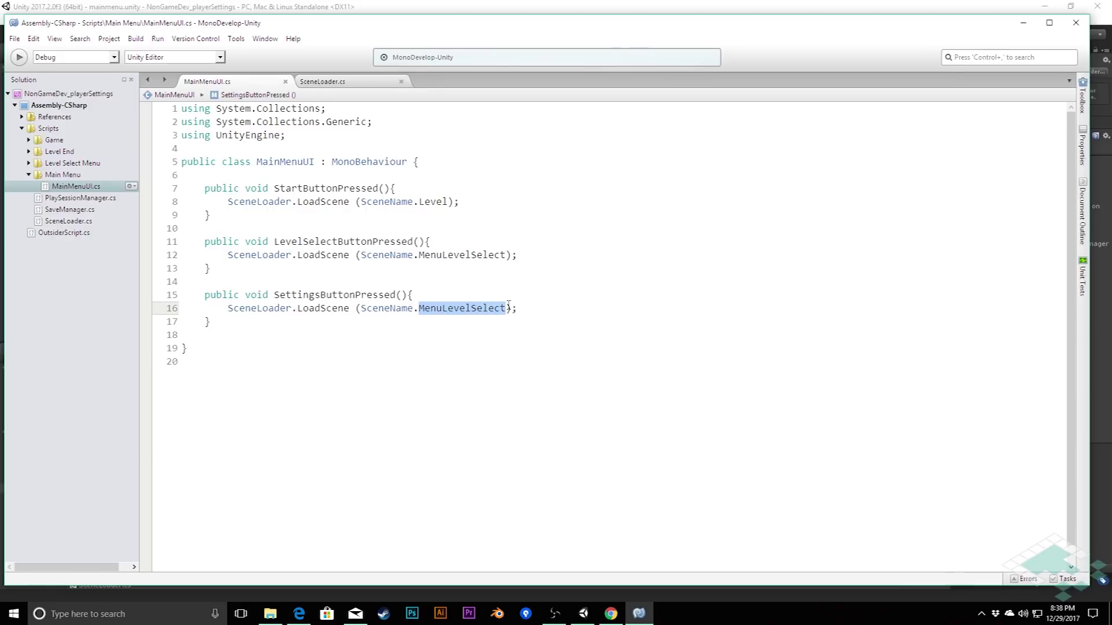
pyautogui.write('M')
pyautogui.doubleClick(464, 367)
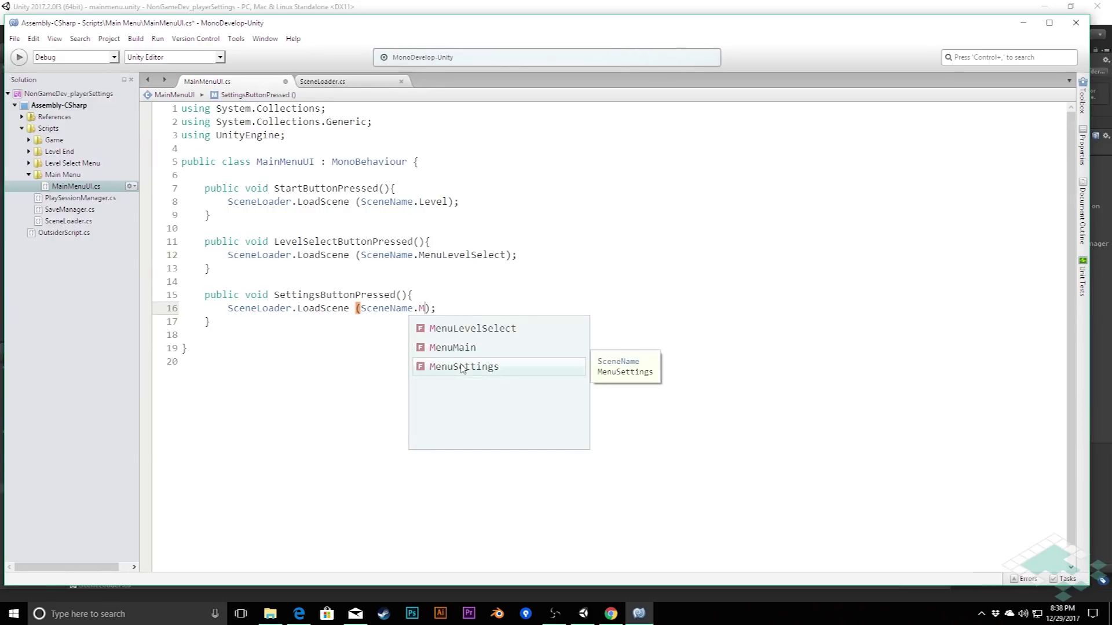
pyautogui.click(372, 83)
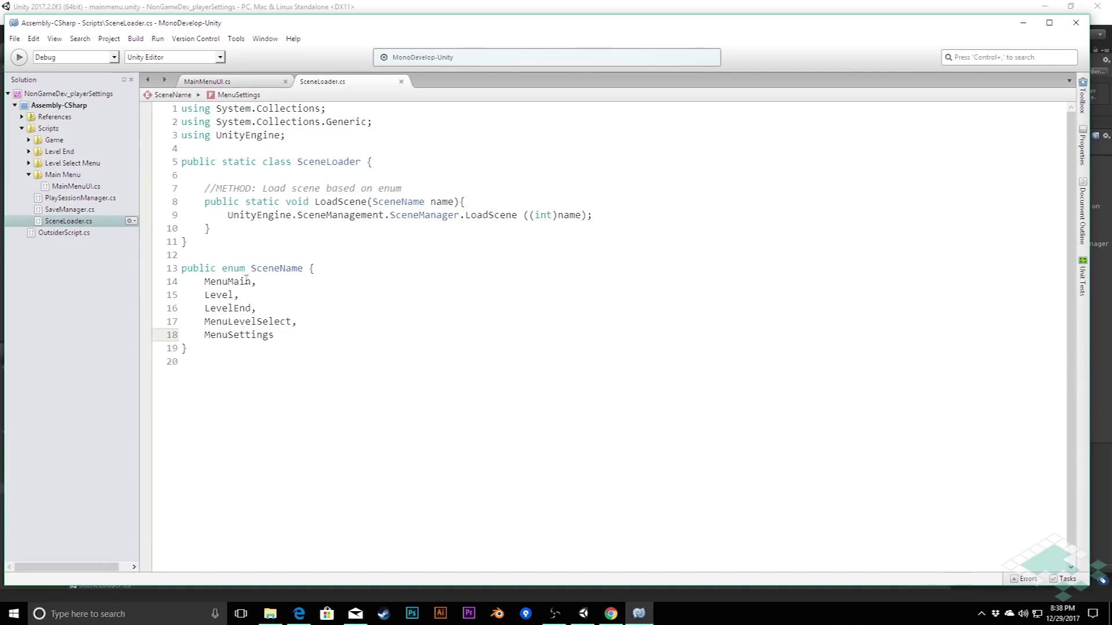
# Step: Open and close Build Settings, then show the root Assets folder and select the mainmenu scene
pyautogui.click(373, 9)
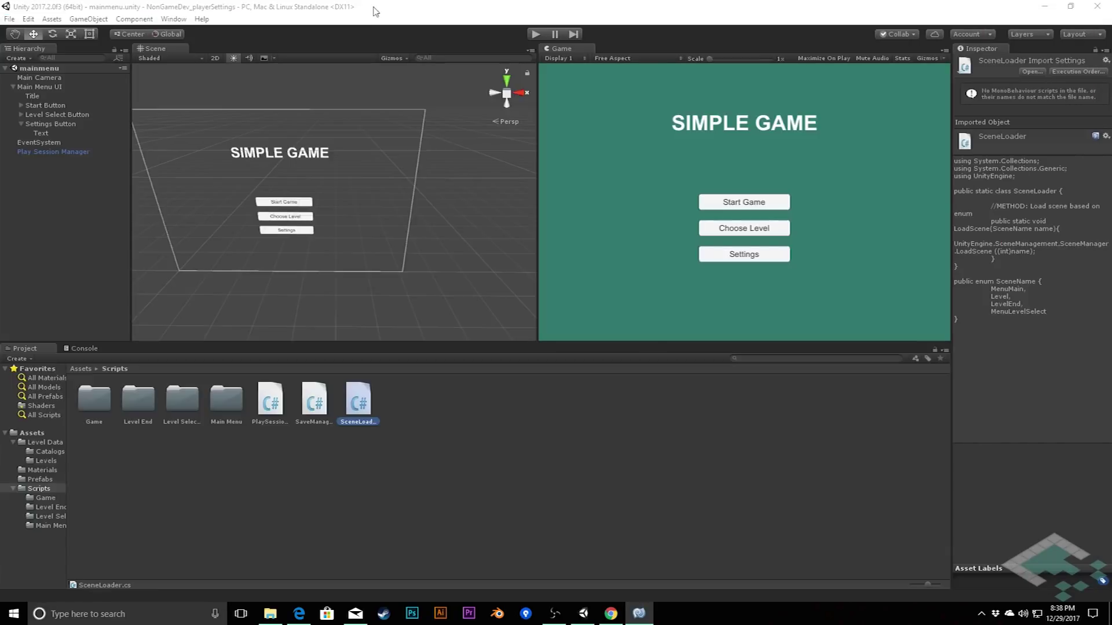
pyautogui.click(8, 19)
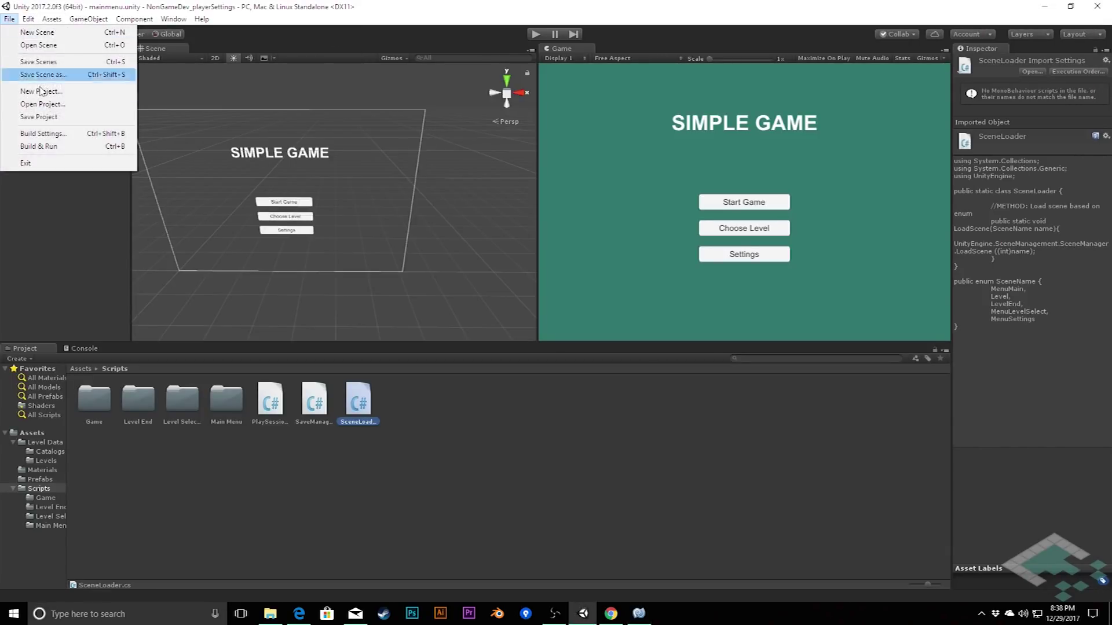
pyautogui.click(42, 134)
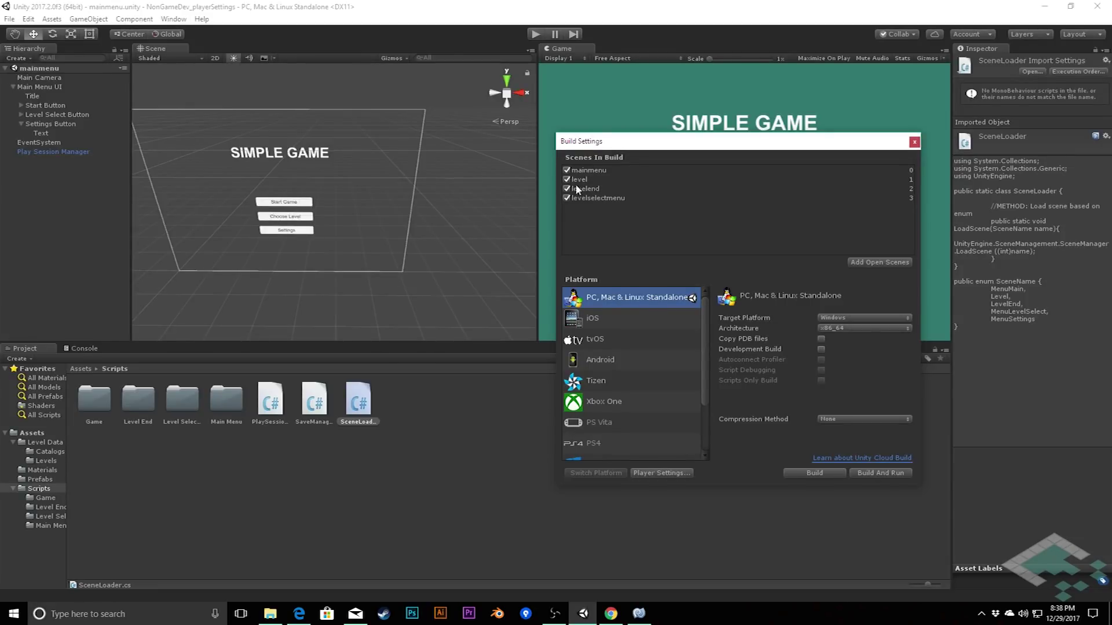
pyautogui.click(913, 141)
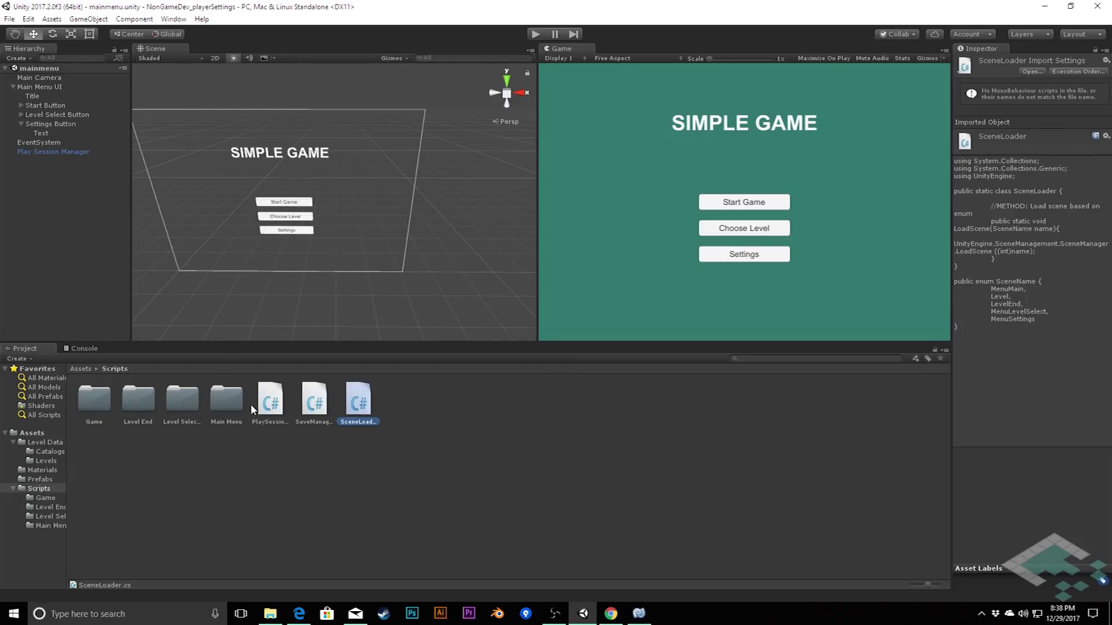
pyautogui.click(36, 435)
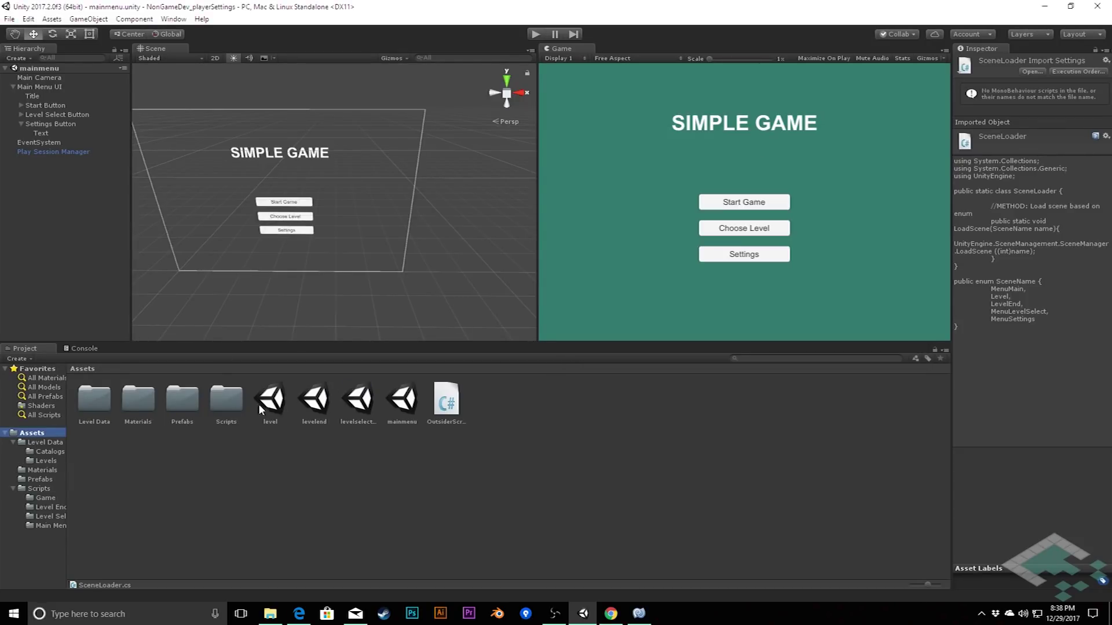
pyautogui.click(404, 407)
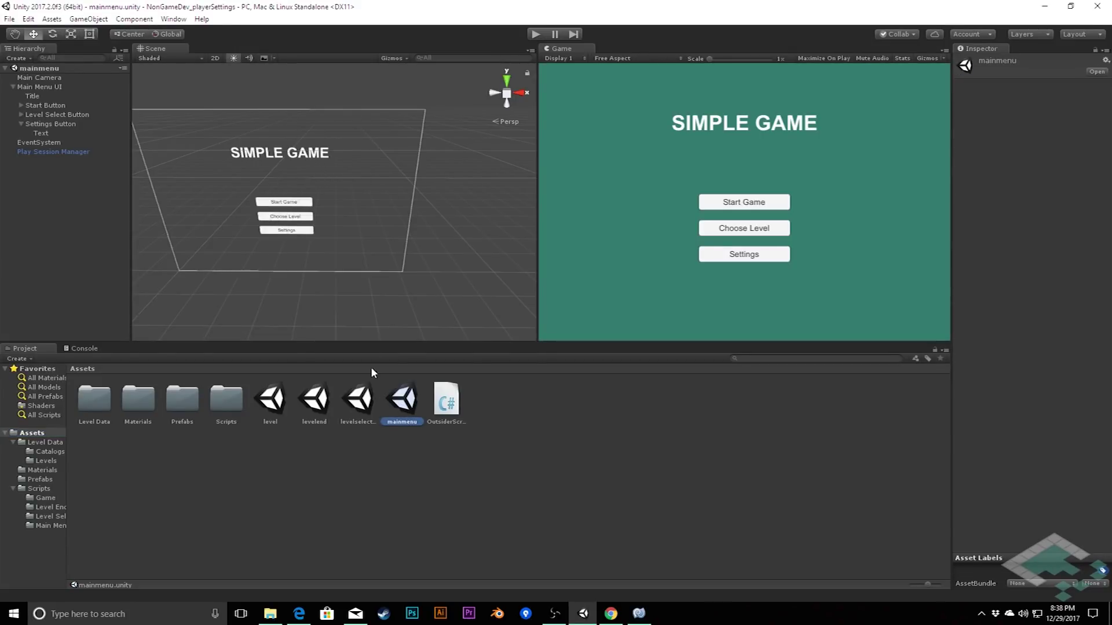
# Step: Duplicate the mainmenu scene and name the copy settingsmenu
pyautogui.rightClick(404, 400)
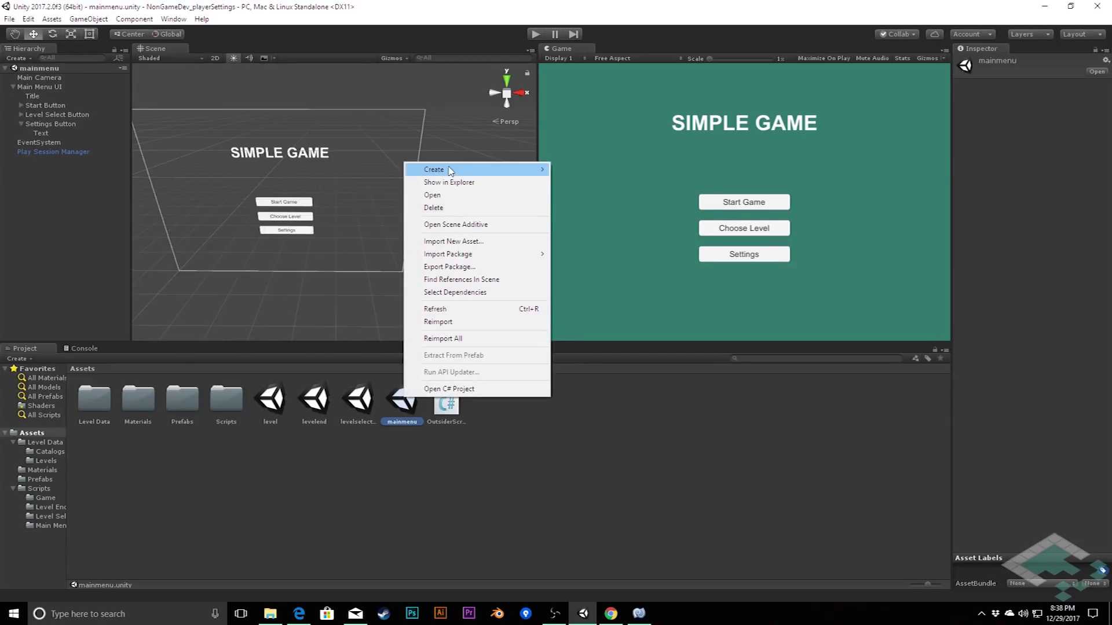
pyautogui.click(409, 412)
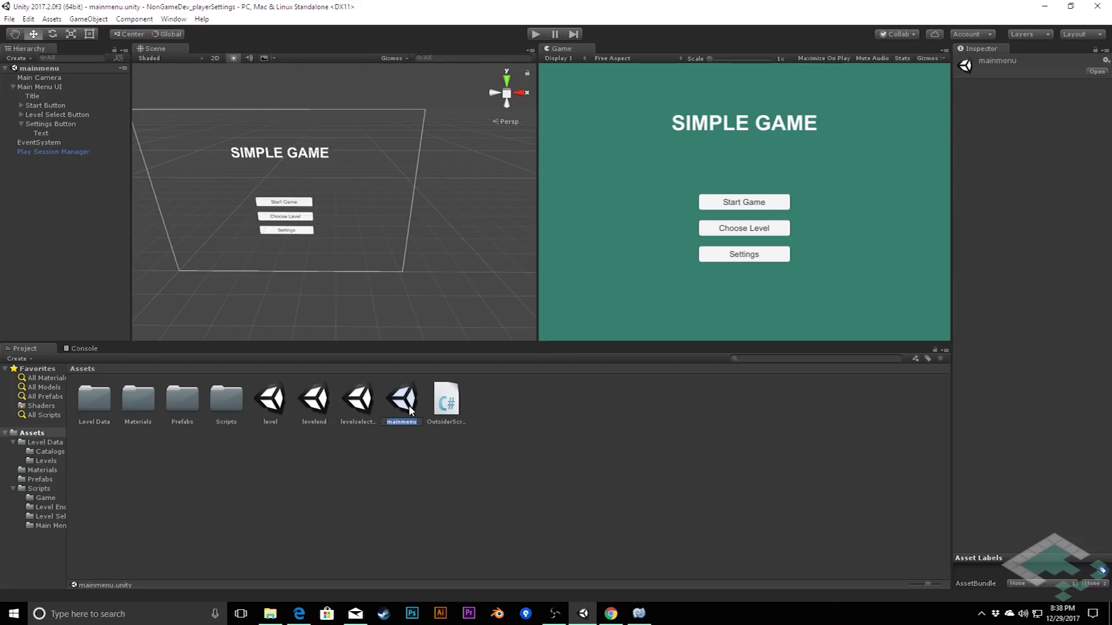
pyautogui.hotkey('ctrl', 'd')
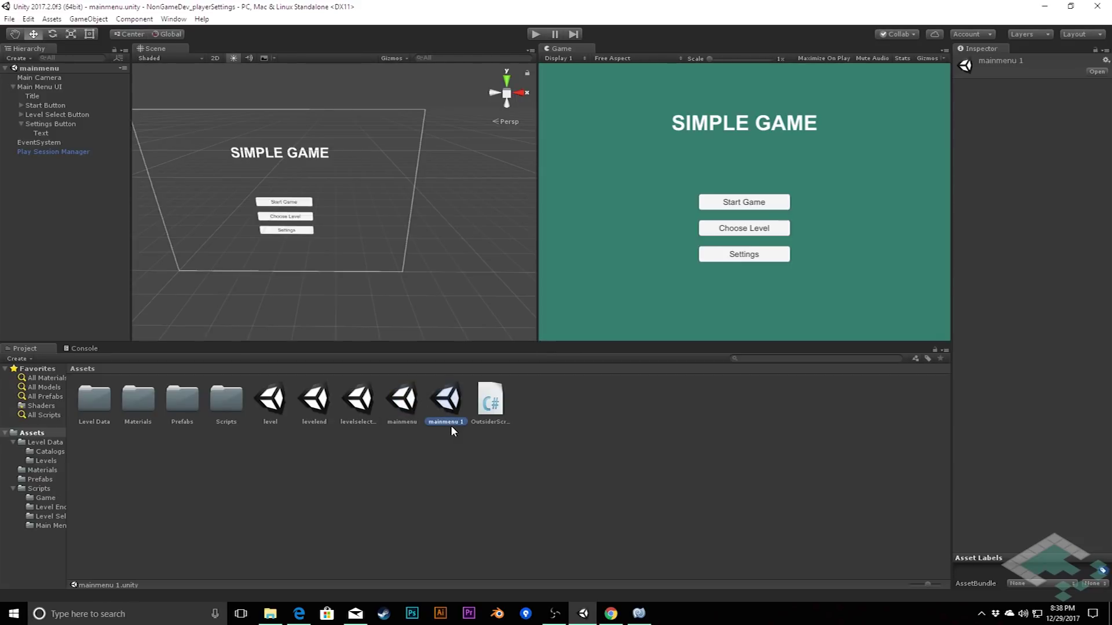
pyautogui.click(449, 422)
pyautogui.write('settingsmenu')
pyautogui.press('Return')
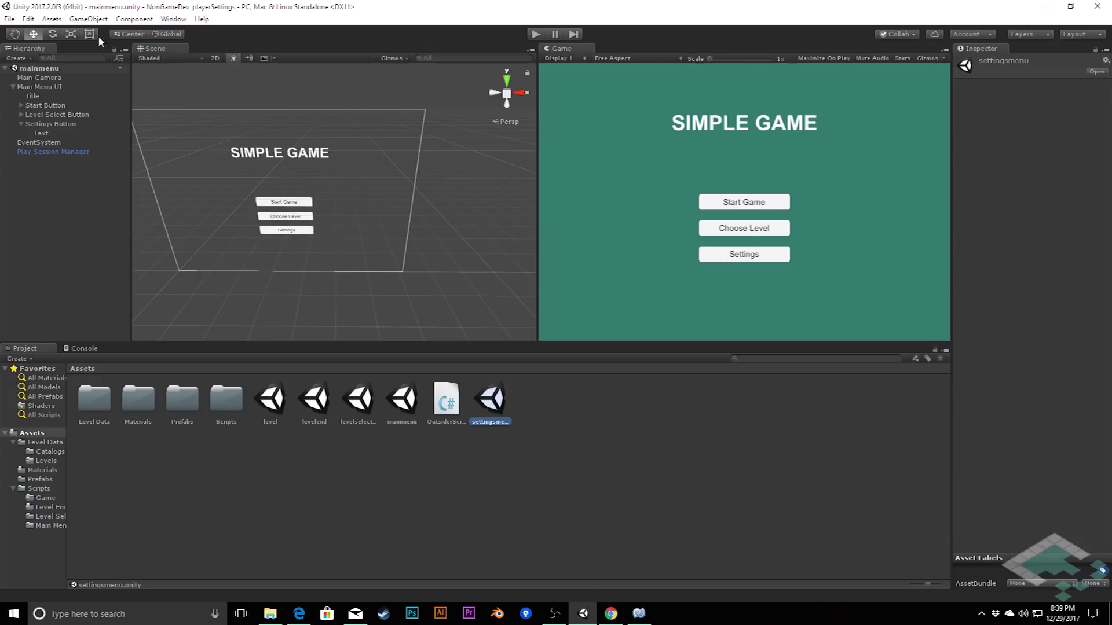
# Step: Add settingsmenu to Scenes In Build as scene 4 and close Build Settings
pyautogui.click(9, 19)
pyautogui.click(41, 133)
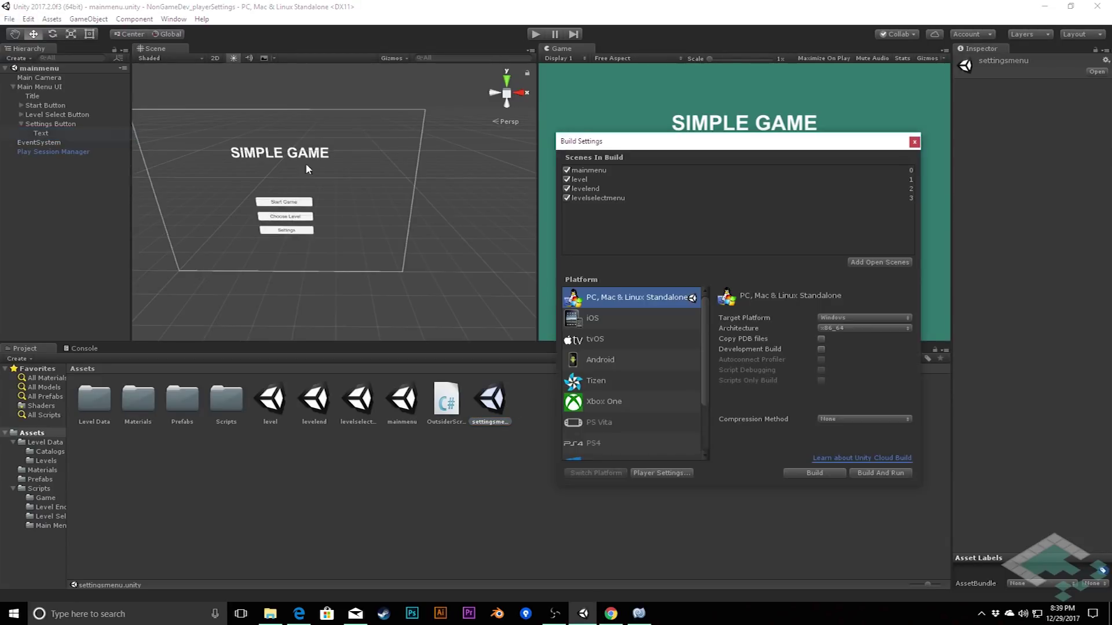
pyautogui.moveTo(489, 400); pyautogui.dragTo(603, 228)
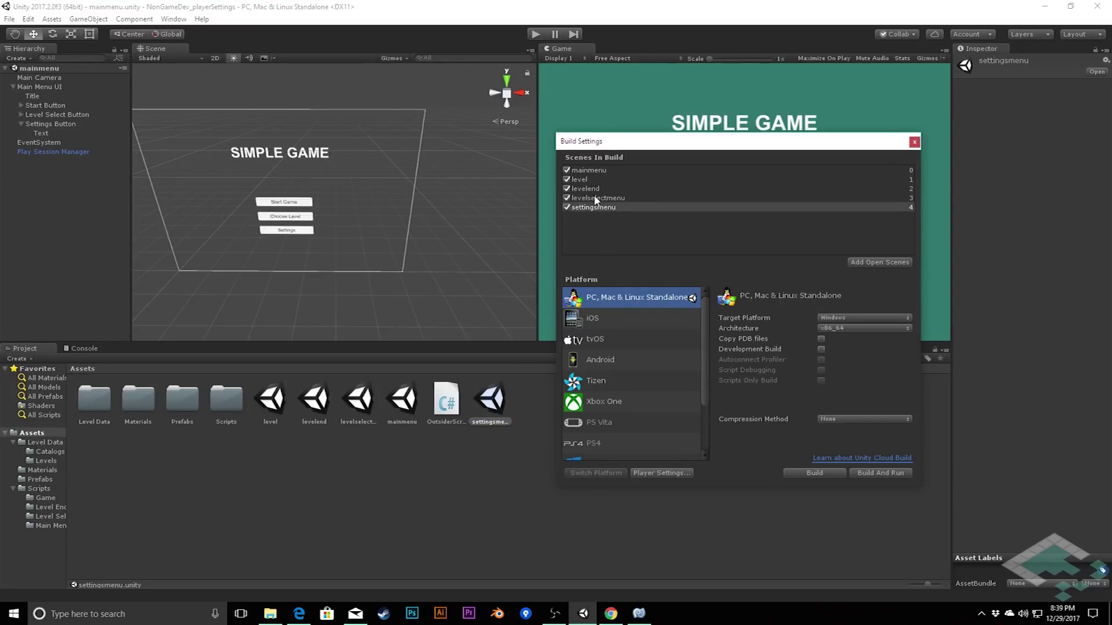
pyautogui.click(639, 613)
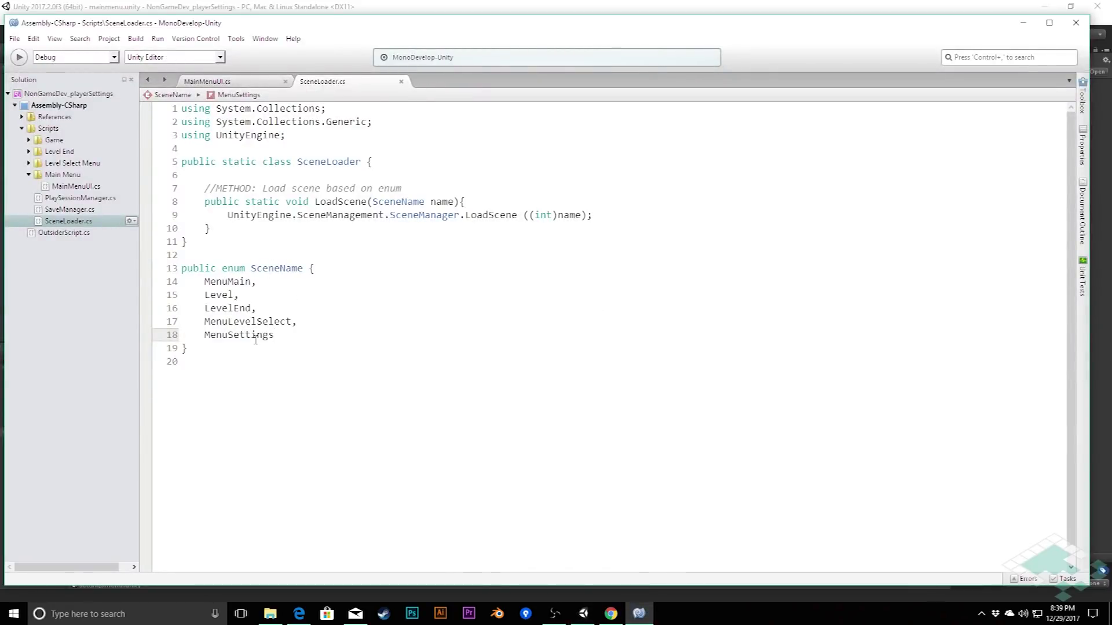
pyautogui.click(405, 7)
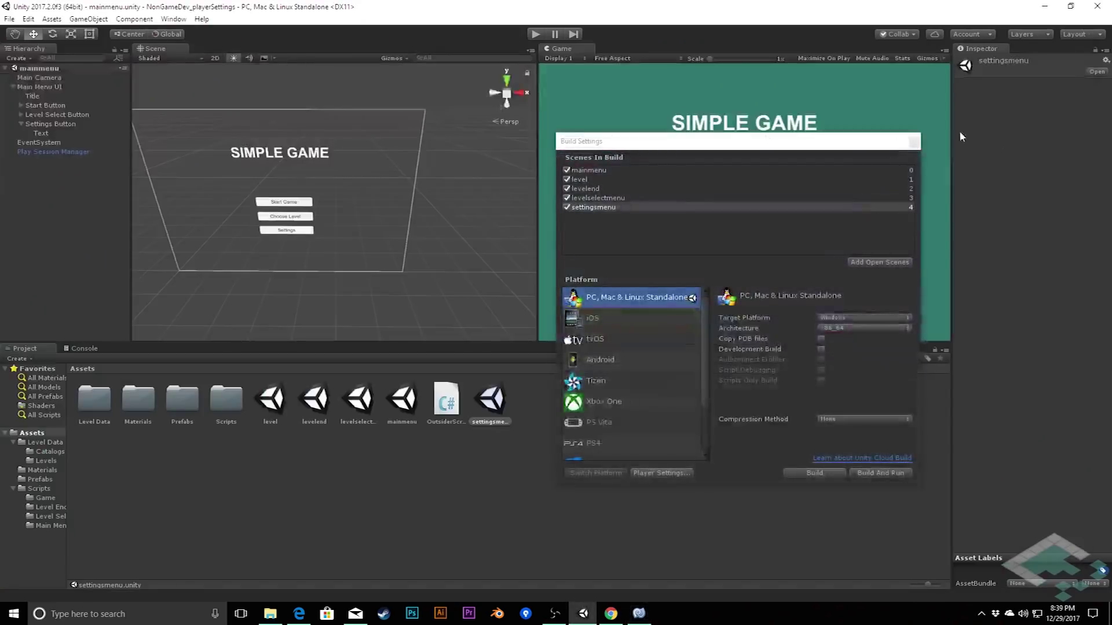
pyautogui.click(914, 141)
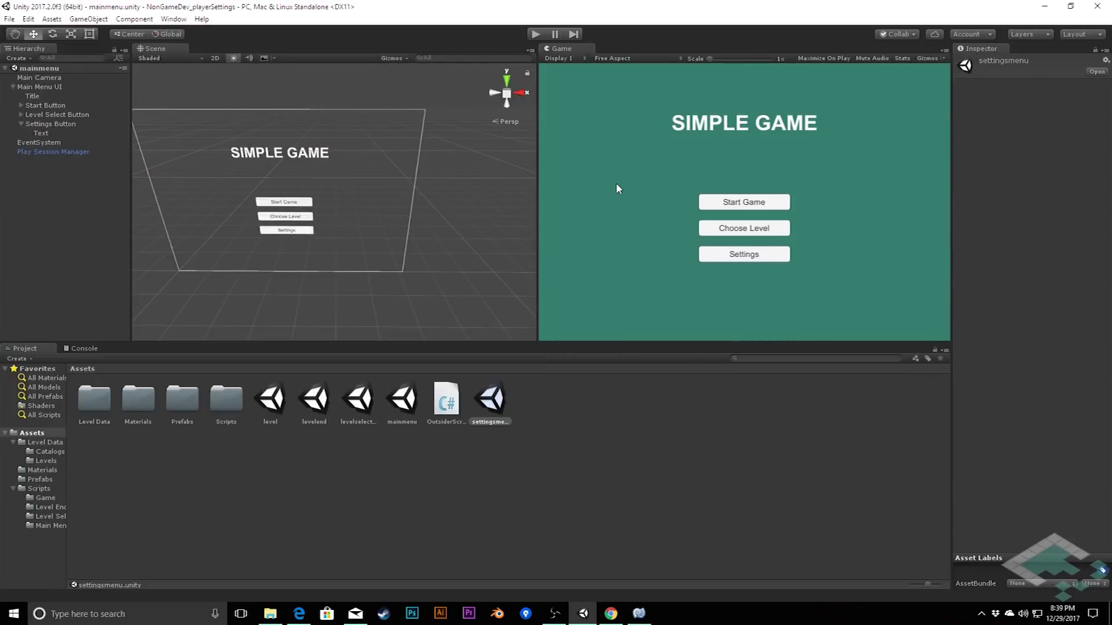
pyautogui.click(47, 124)
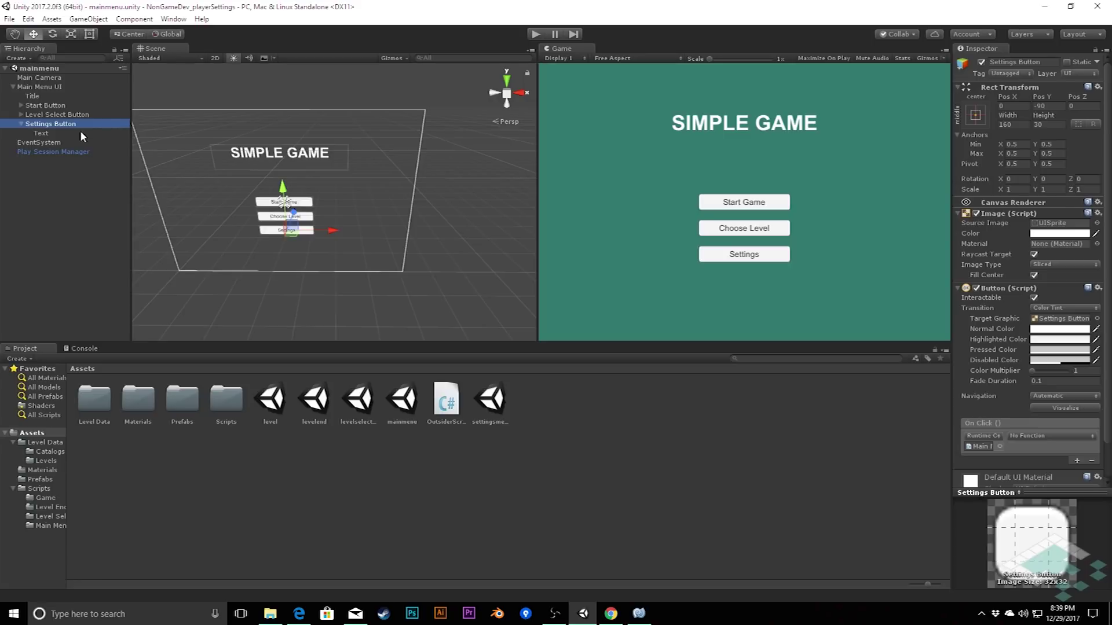
# Step: Set the Settings button's On Click to MainMenuUI.SettingsButtonPressed and open the settingsmenu scene
pyautogui.click(1022, 436)
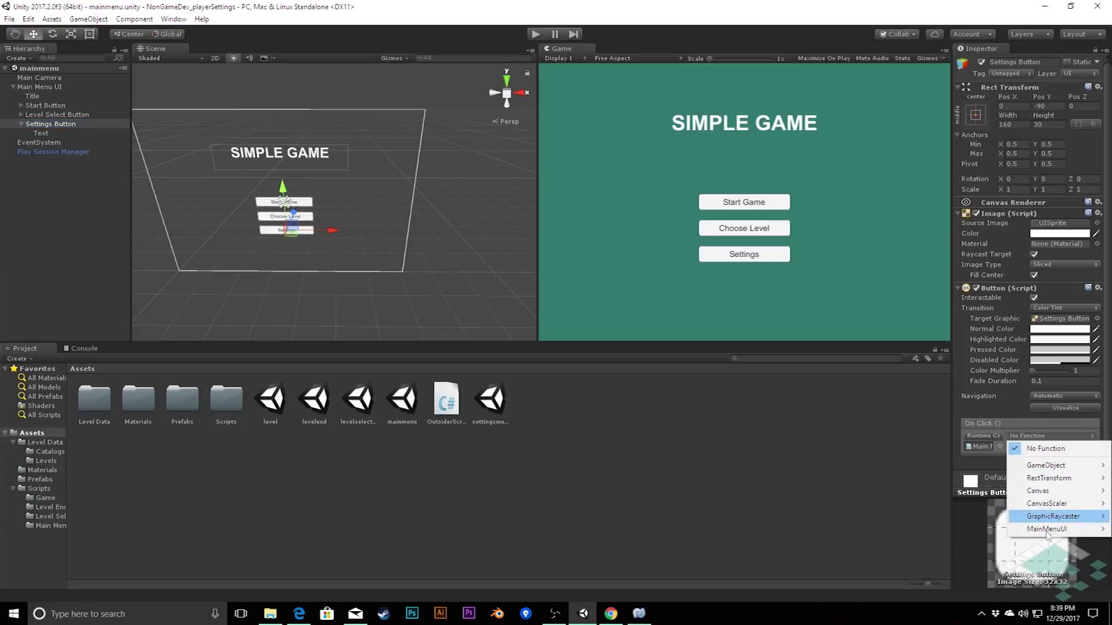
pyautogui.moveTo(1049, 534)
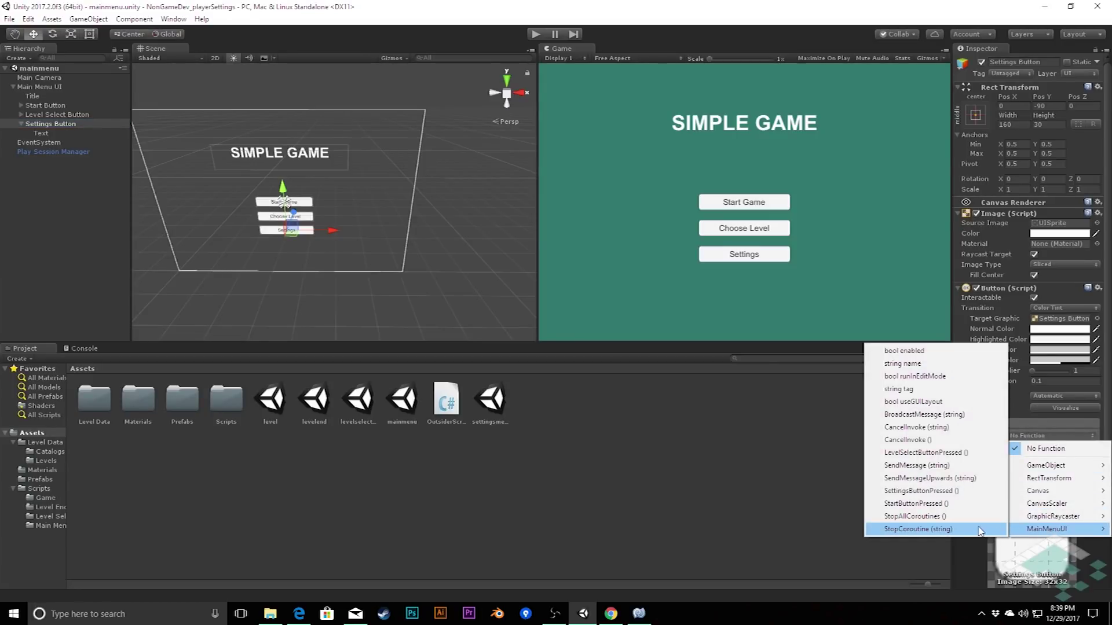
pyautogui.click(967, 490)
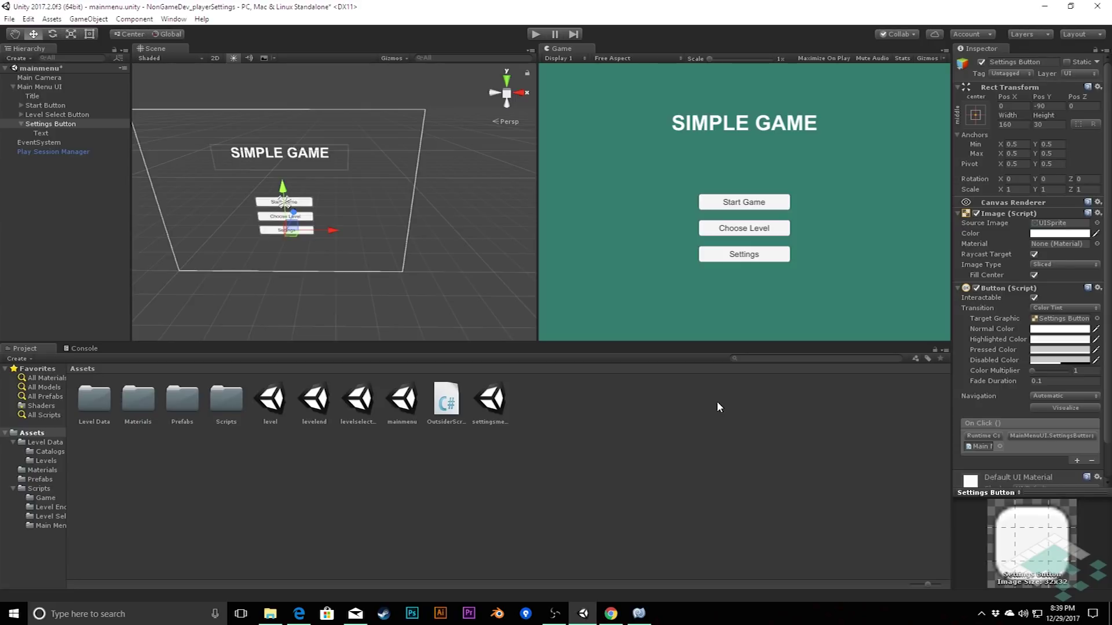
pyautogui.doubleClick(490, 400)
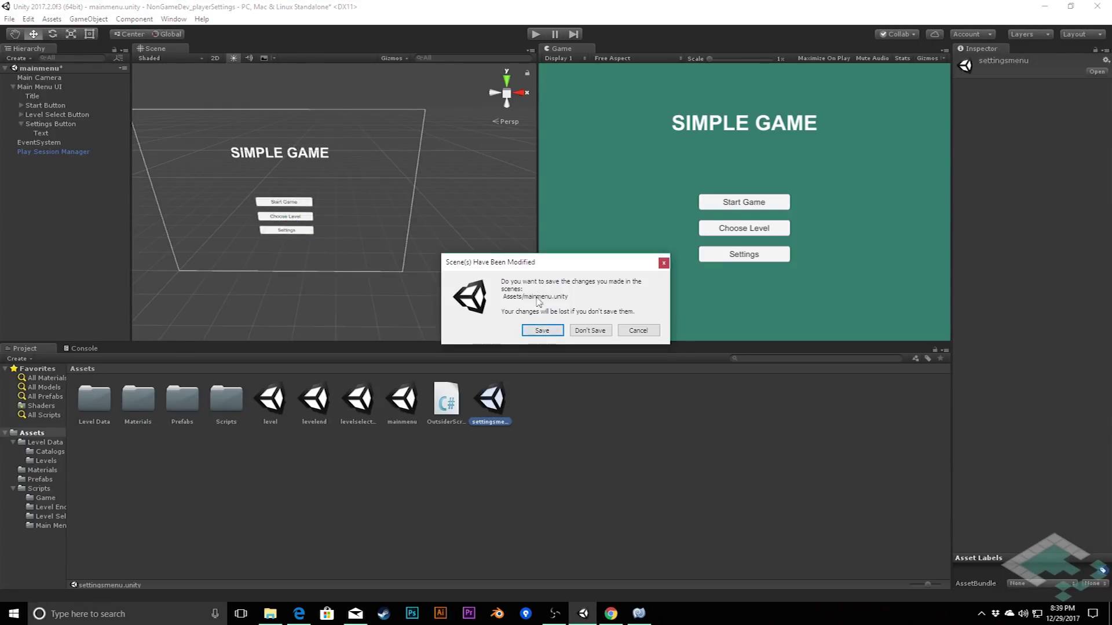
# Step: Save mainmenu, open settingsmenu, and change the Title text from SIMPLE GAME to SETTINGS
pyautogui.click(541, 331)
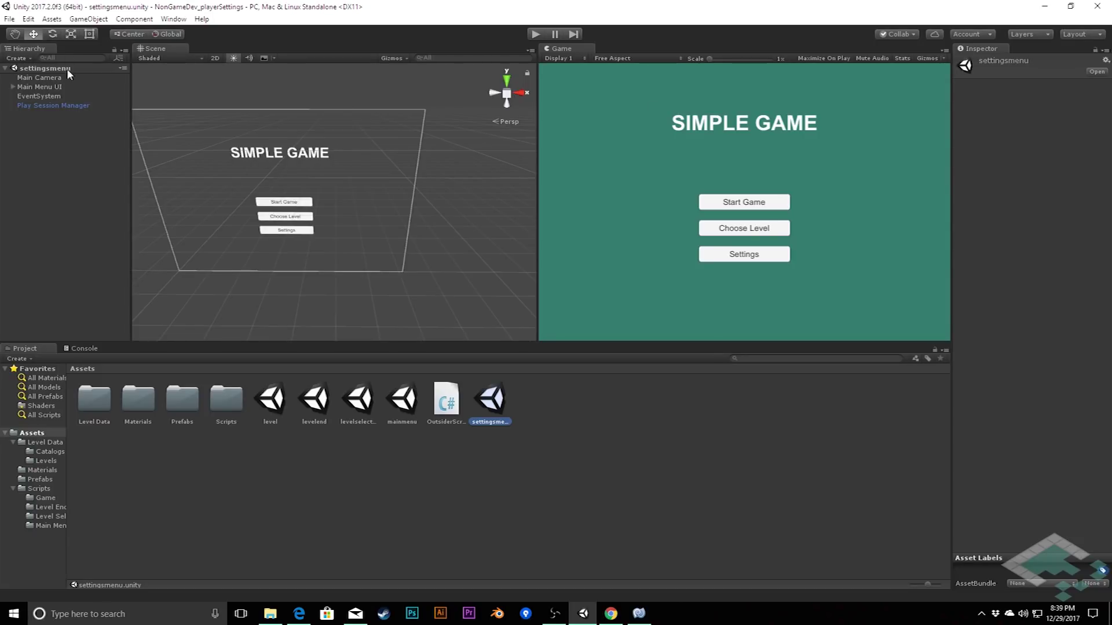
pyautogui.click(12, 86)
pyautogui.click(33, 97)
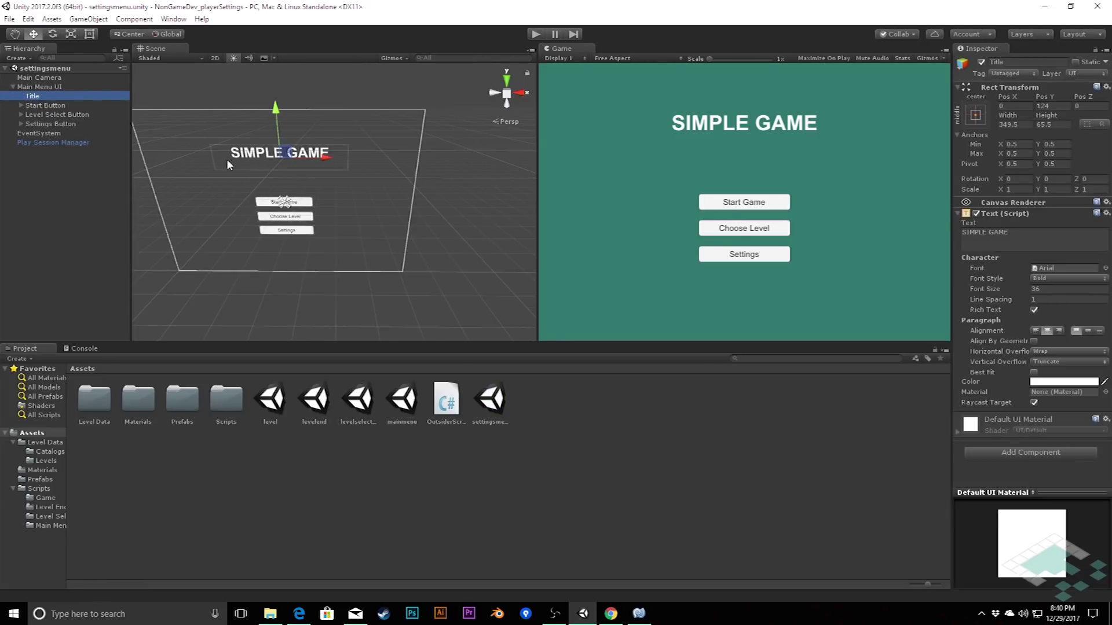
pyautogui.click(1042, 236)
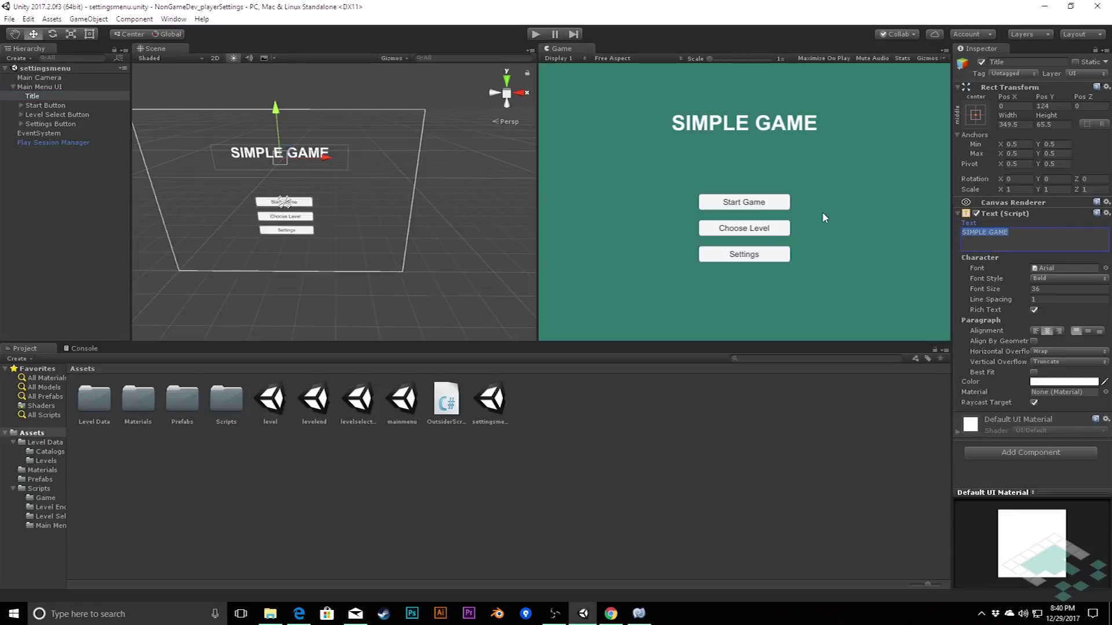
pyautogui.write('SETTINGS')
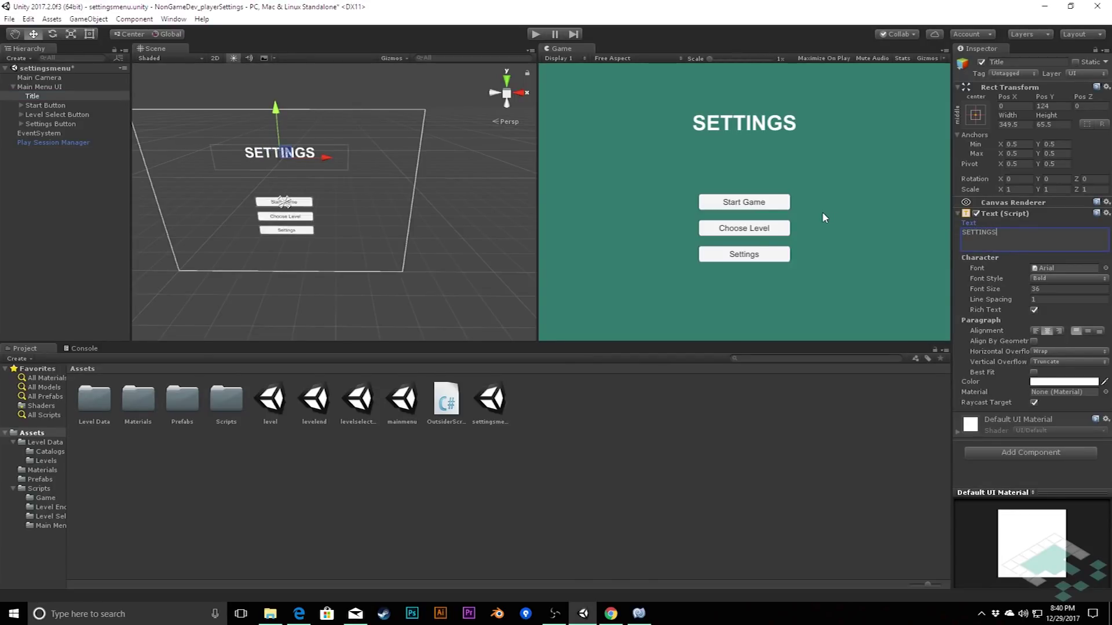
# Step: Delete the Start Game and Choose Level buttons, leaving only the Settings button
pyautogui.click(46, 105)
pyautogui.click(49, 113)
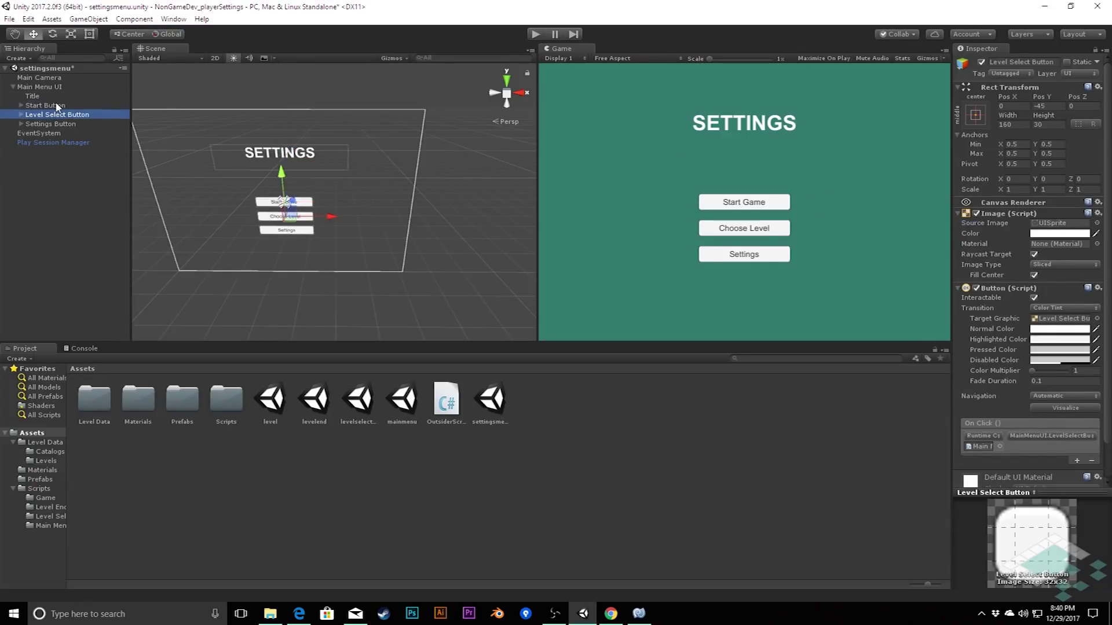
pyautogui.keyDown('ctrl'); pyautogui.click(56, 106); pyautogui.keyUp('ctrl')
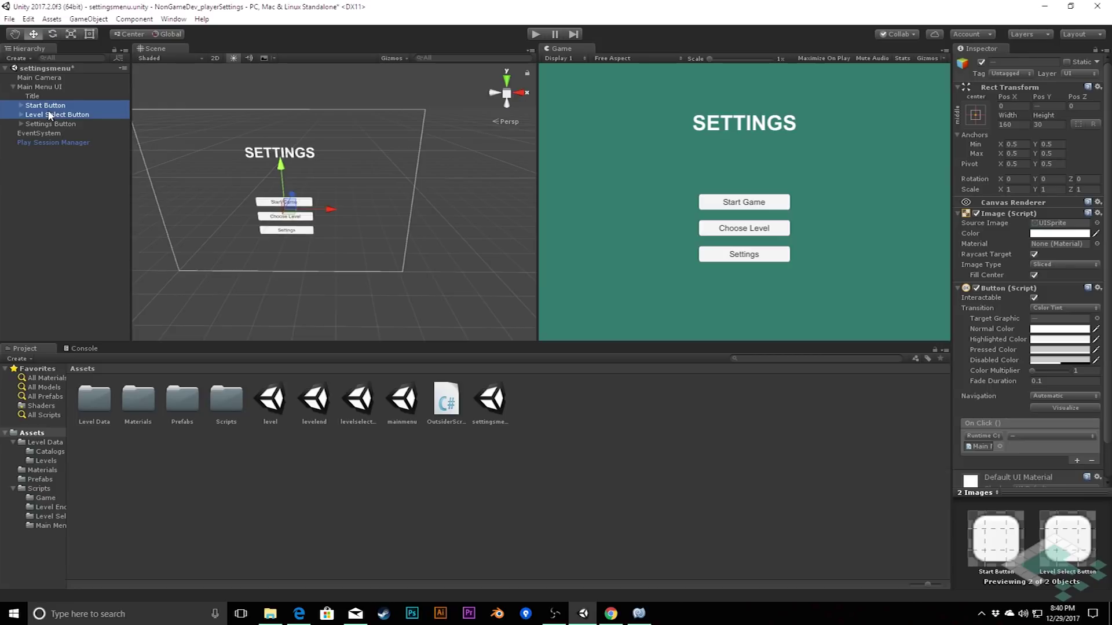
pyautogui.press('Delete')
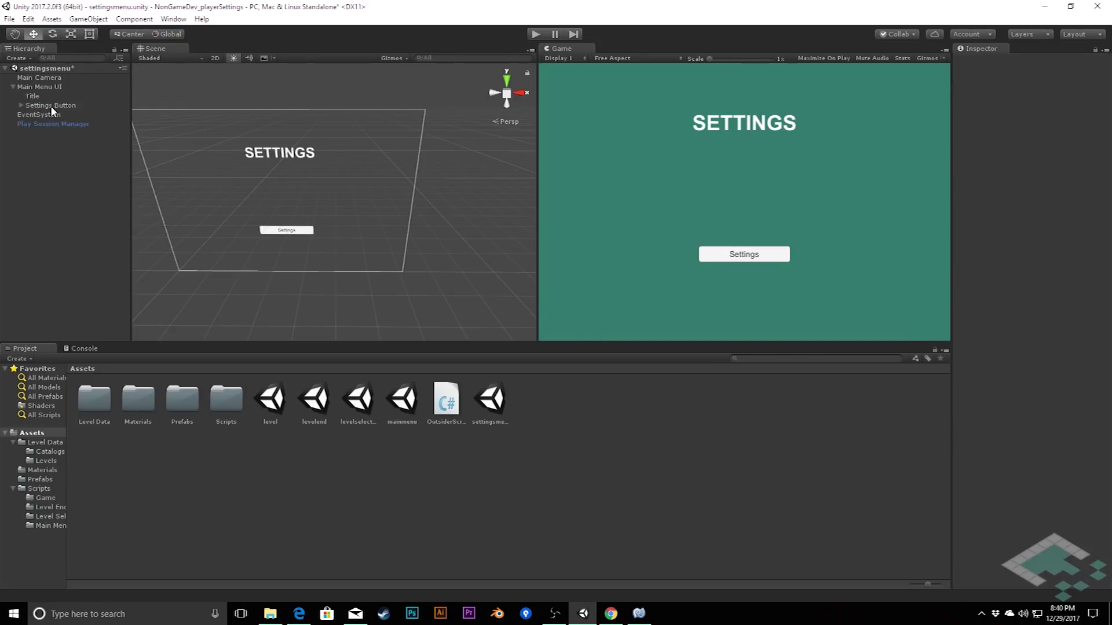
pyautogui.click(51, 105)
# Step: Rename Settings Button to Save Button and change its label to Save
pyautogui.click(21, 106)
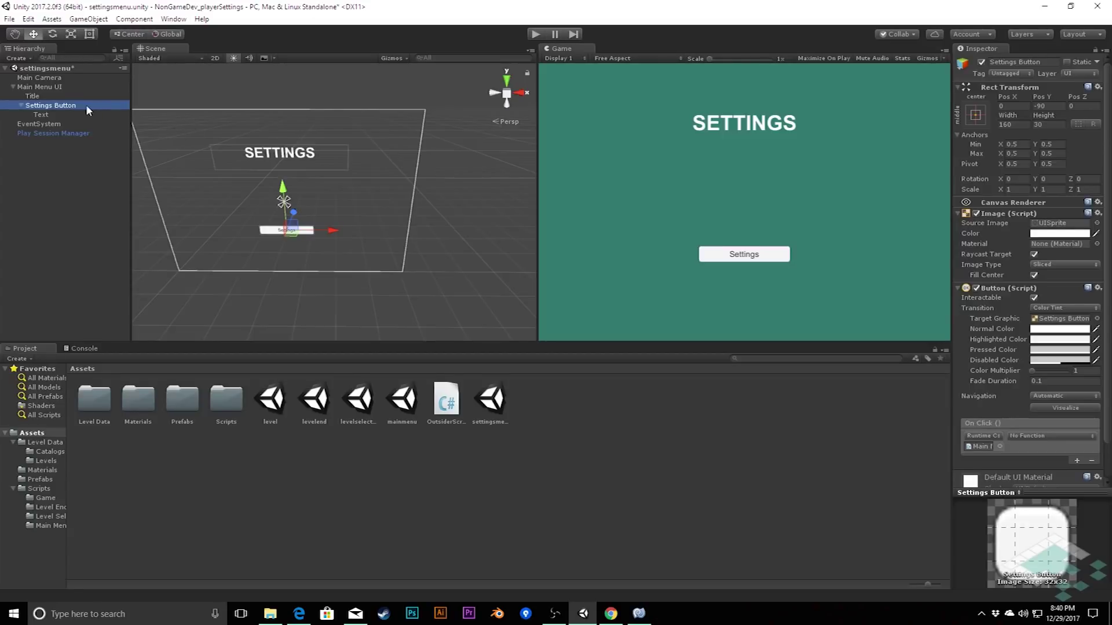
pyautogui.click(39, 107)
pyautogui.write('Save')
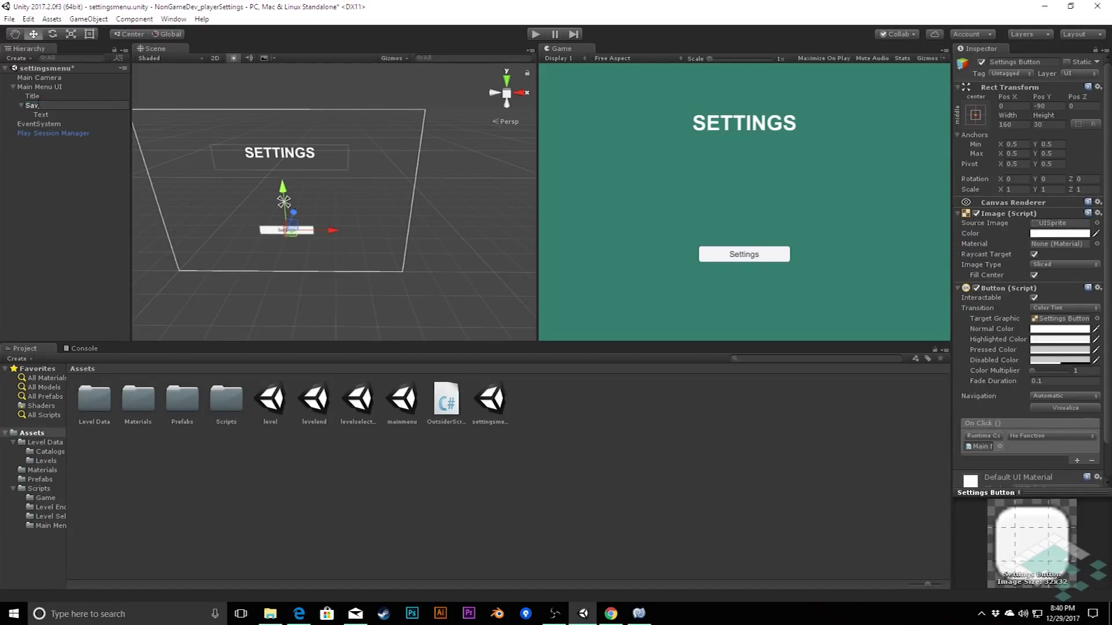
pyautogui.write(' Button')
pyautogui.press('Return')
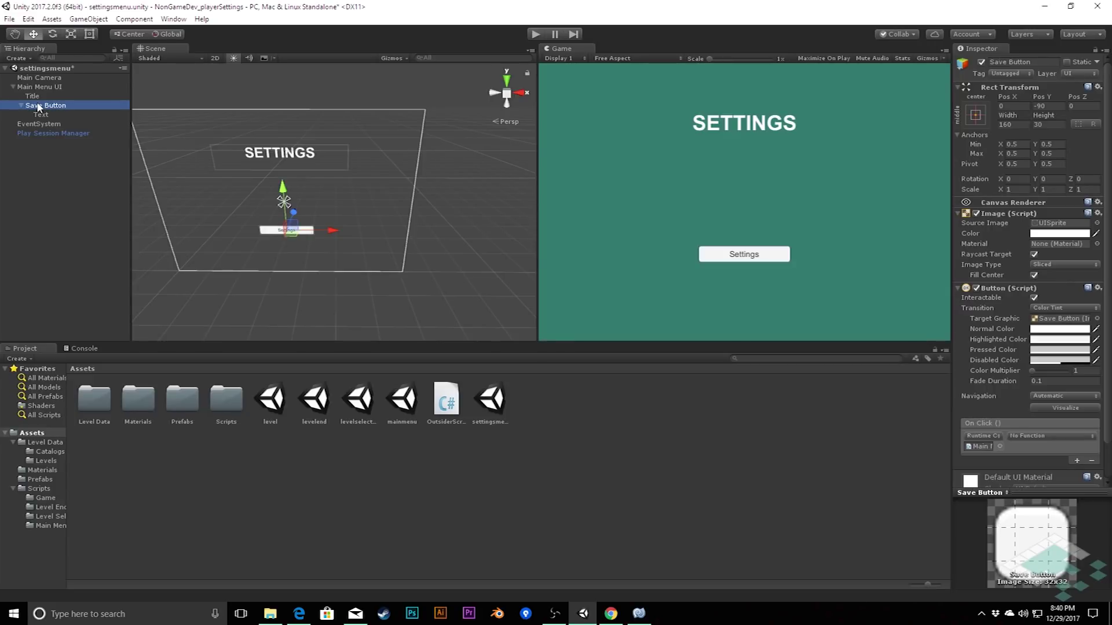
pyautogui.click(28, 115)
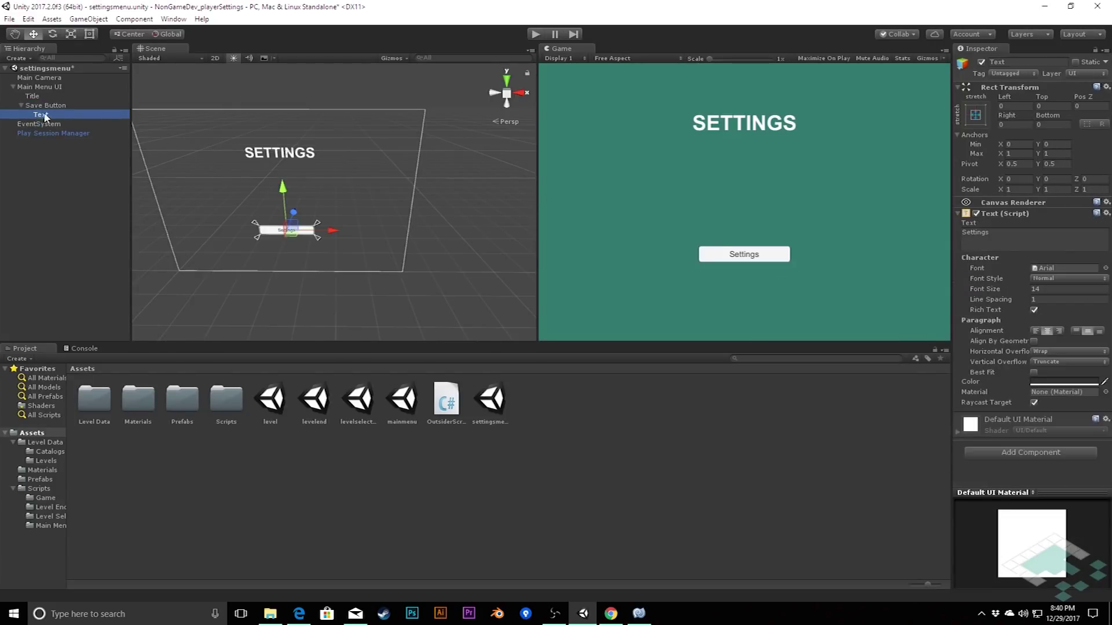
pyautogui.click(997, 239)
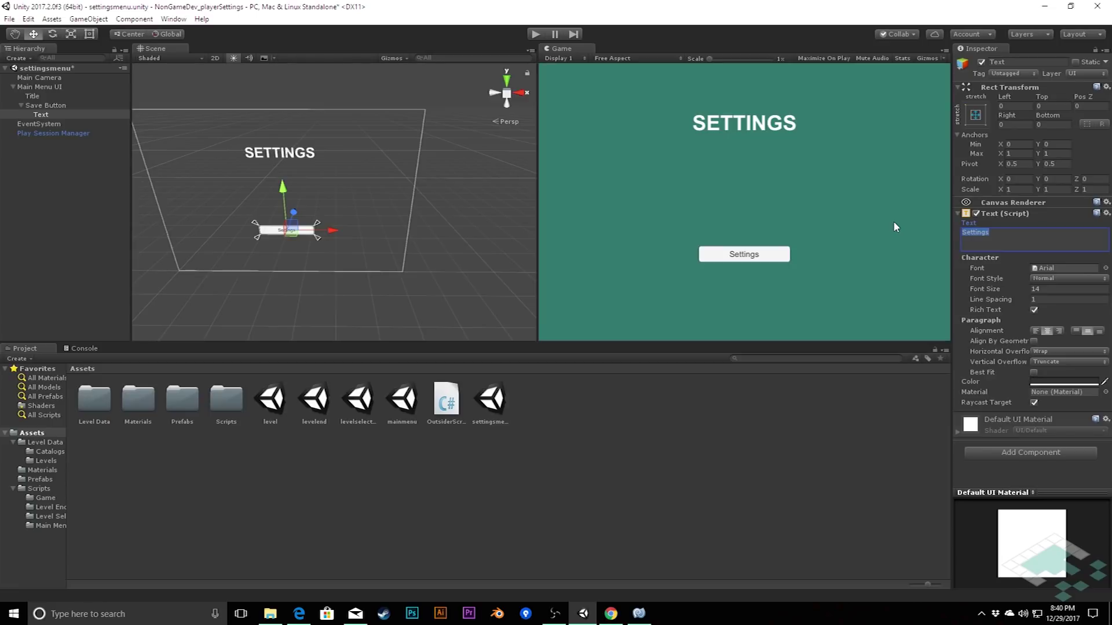
pyautogui.write('Save')
# Step: Set the Save button's width to 80 and its Pos X to -60
pyautogui.click(54, 105)
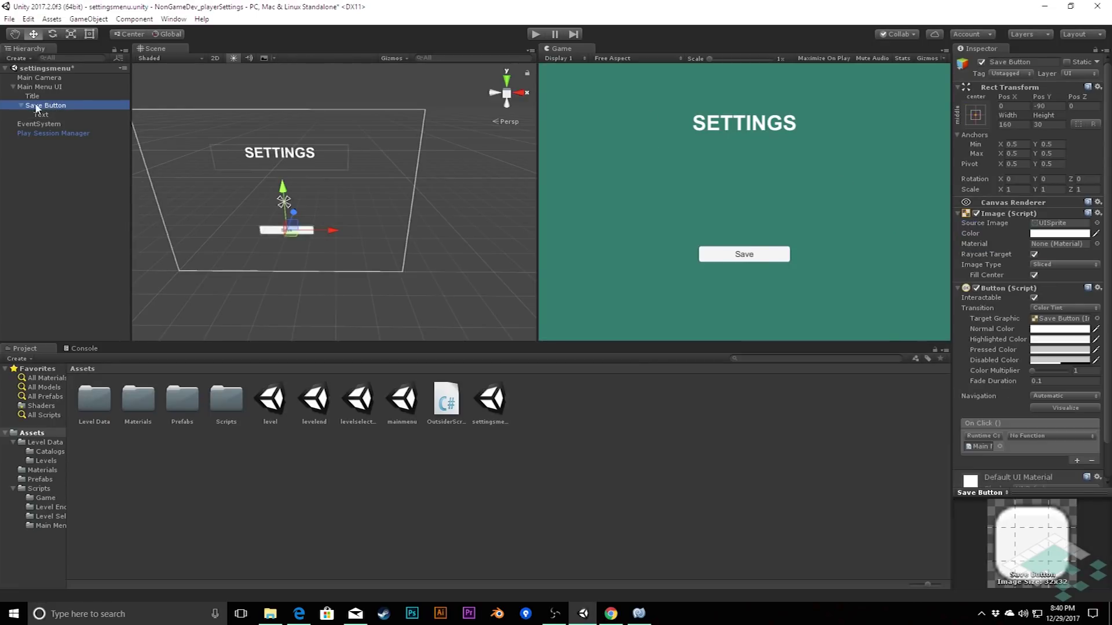
pyautogui.click(1004, 123)
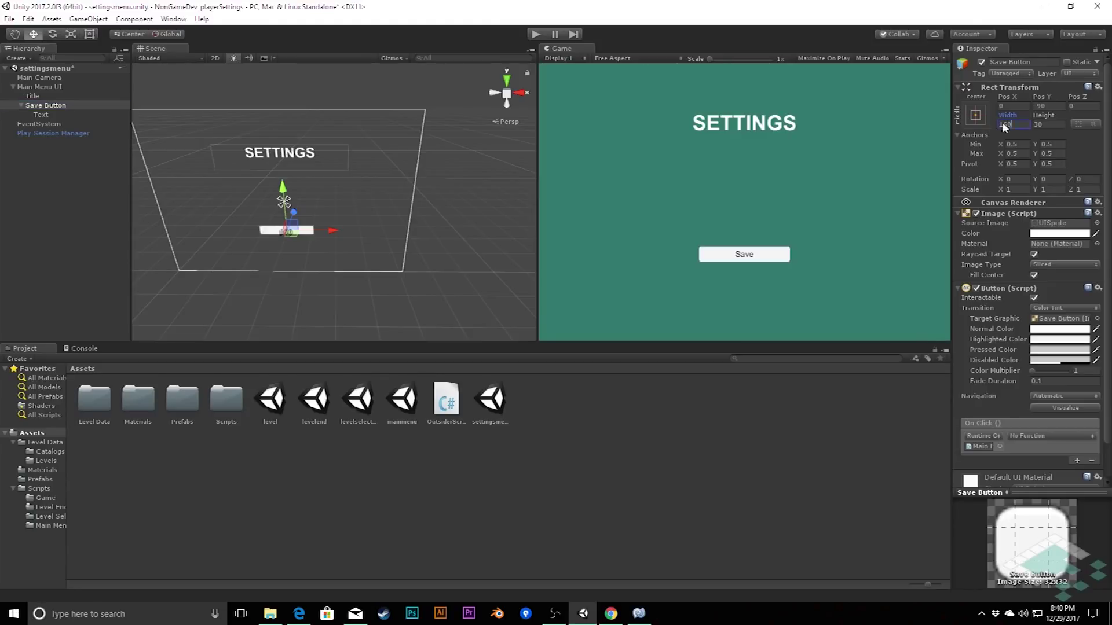
pyautogui.write('80')
pyautogui.click(1018, 106)
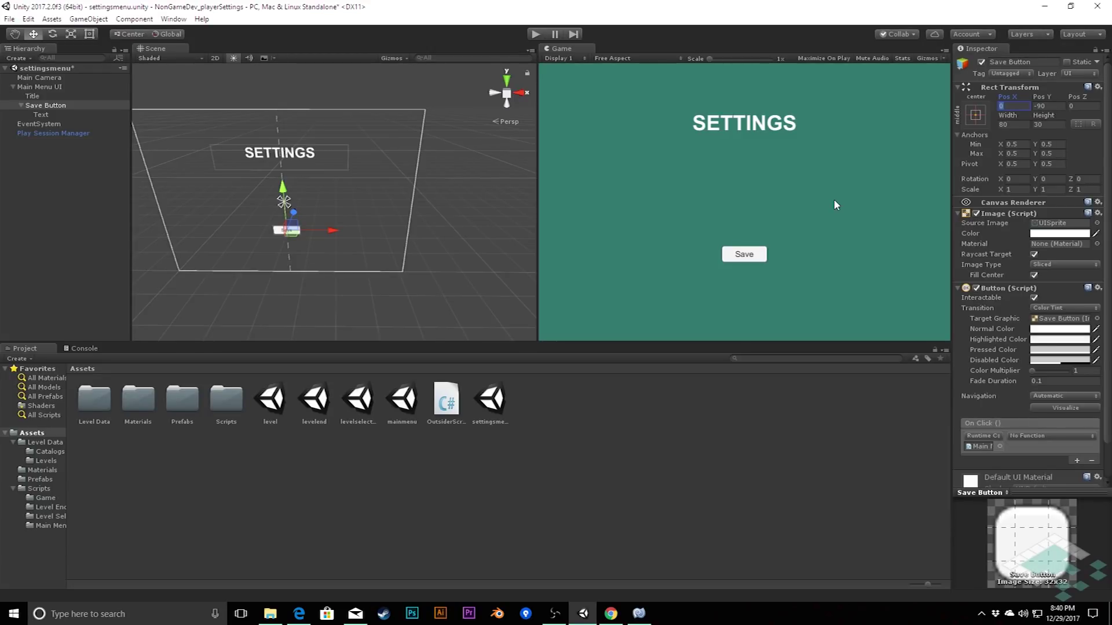
pyautogui.write('-90')
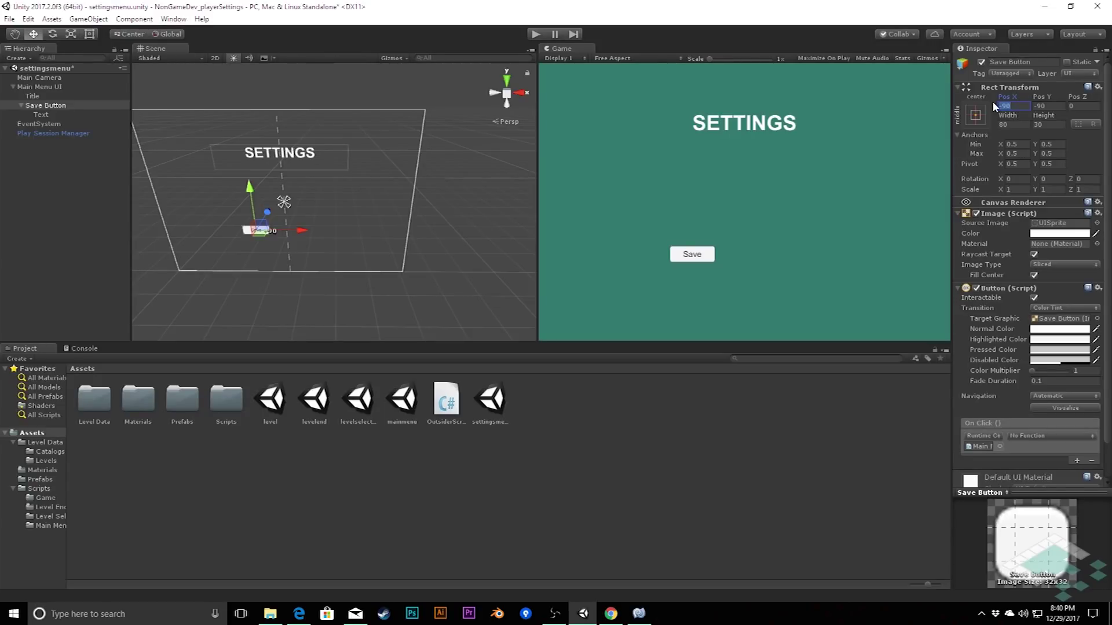
pyautogui.write('-60')
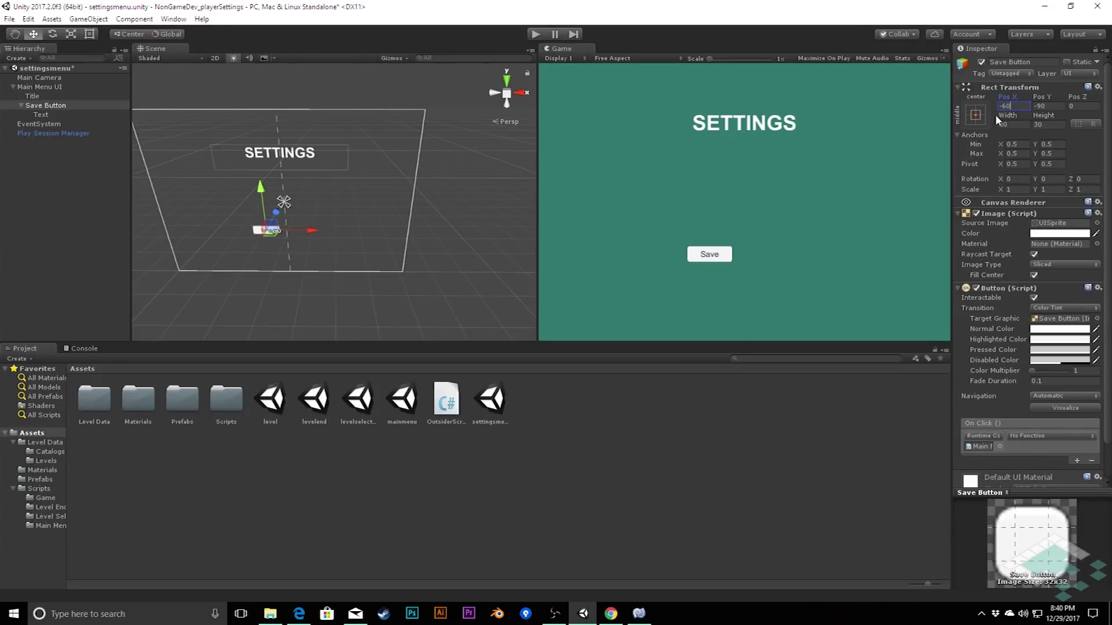
pyautogui.click(48, 106)
# Step: Duplicate Save Button as Cancel Button with the label Cancel
pyautogui.hotkey('ctrl', 'd')
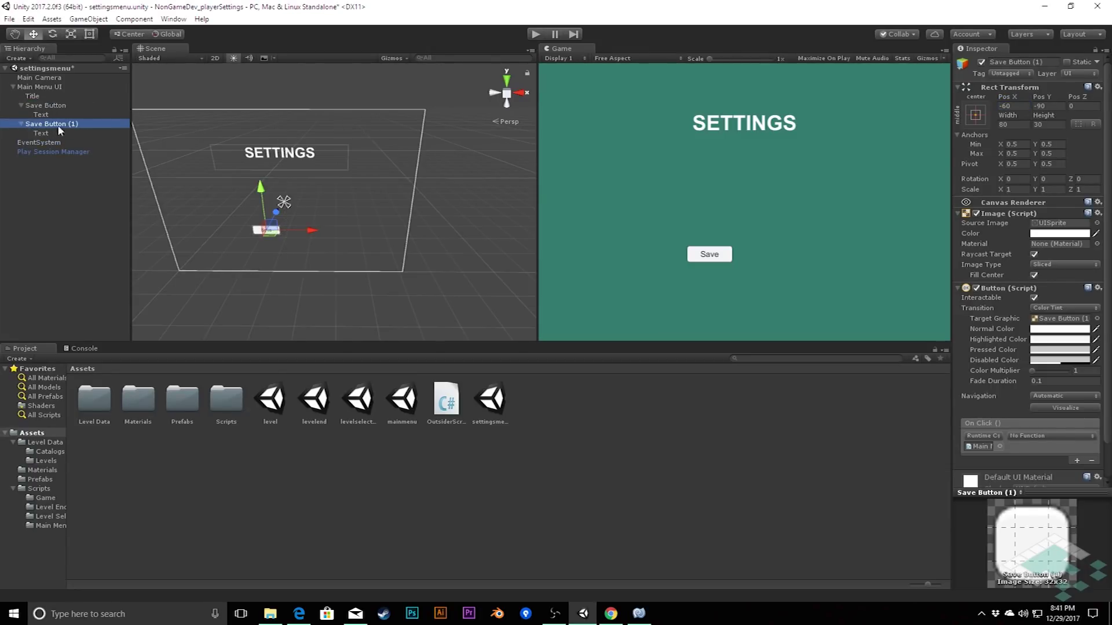
pyautogui.click(65, 125)
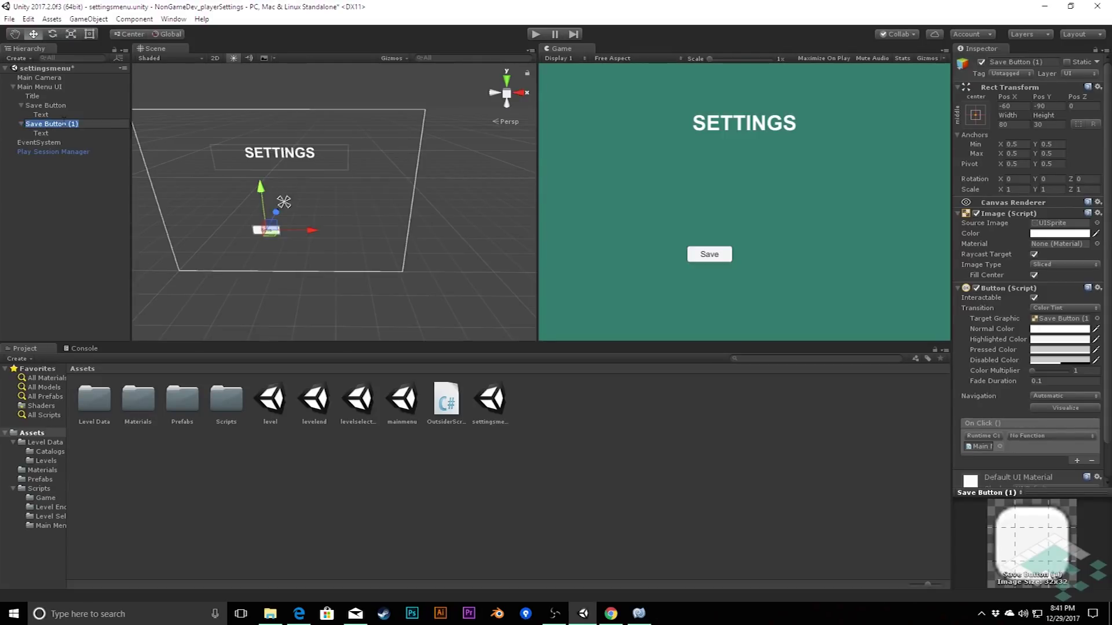
pyautogui.write('Cancel Button')
pyautogui.press('Return')
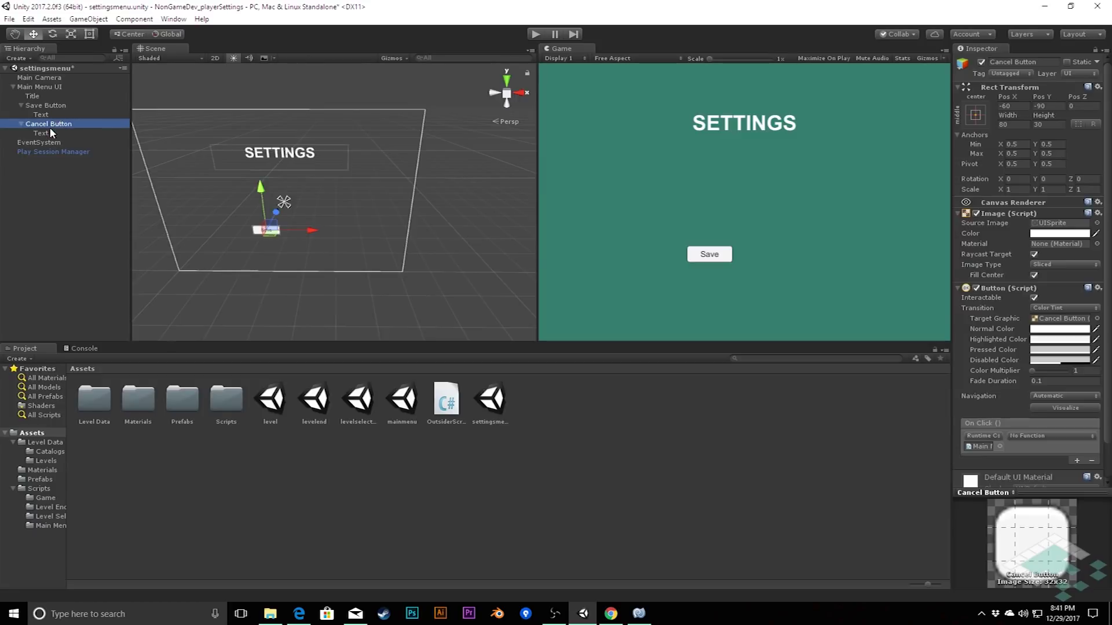
pyautogui.click(53, 133)
pyautogui.doubleClick(971, 232)
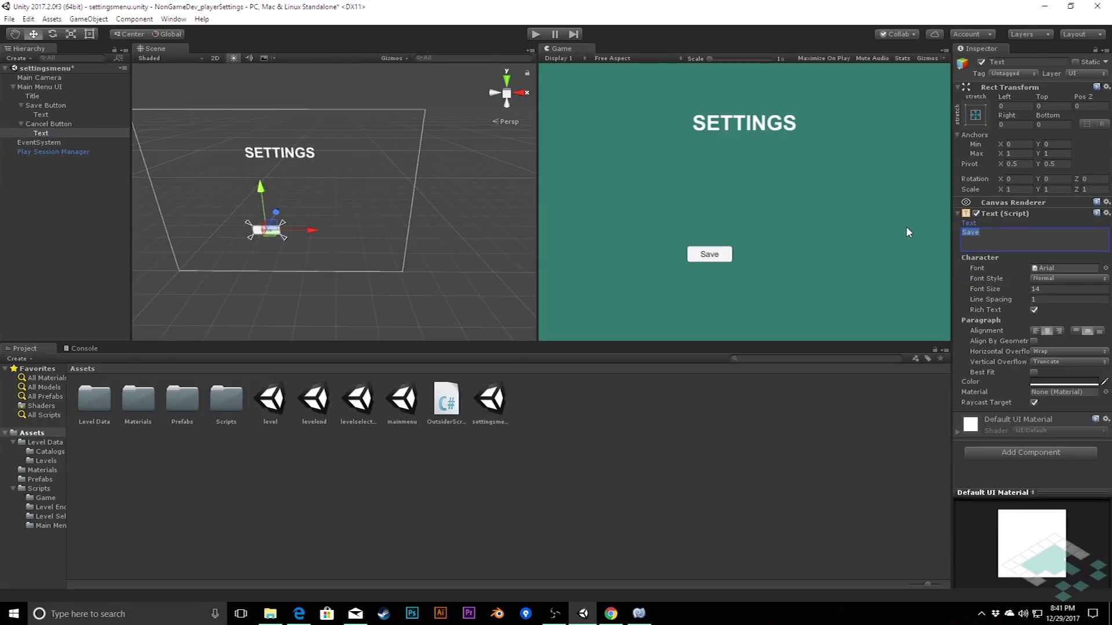
pyautogui.write('Cancel')
# Step: Set the Cancel button's Pos X to 60
pyautogui.click(48, 123)
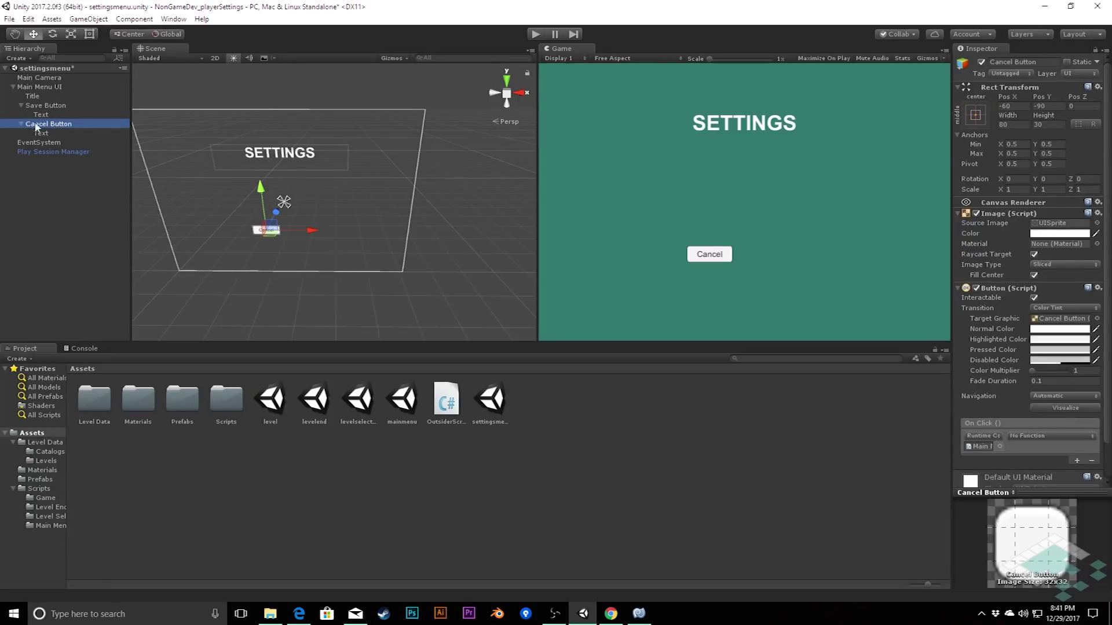
pyautogui.click(1005, 106)
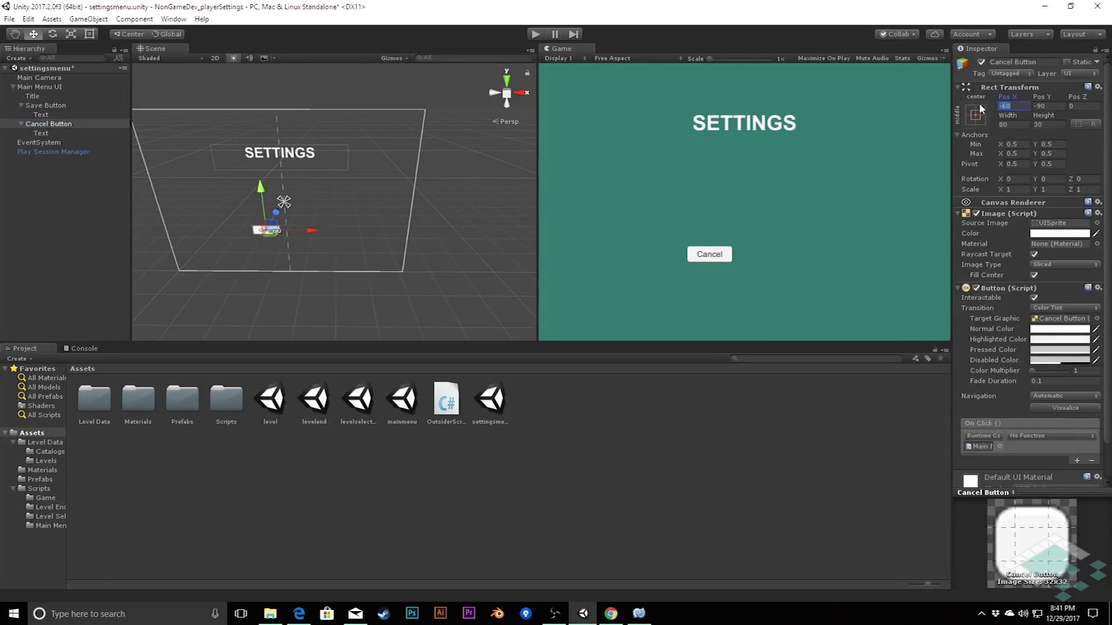
pyautogui.write('60')
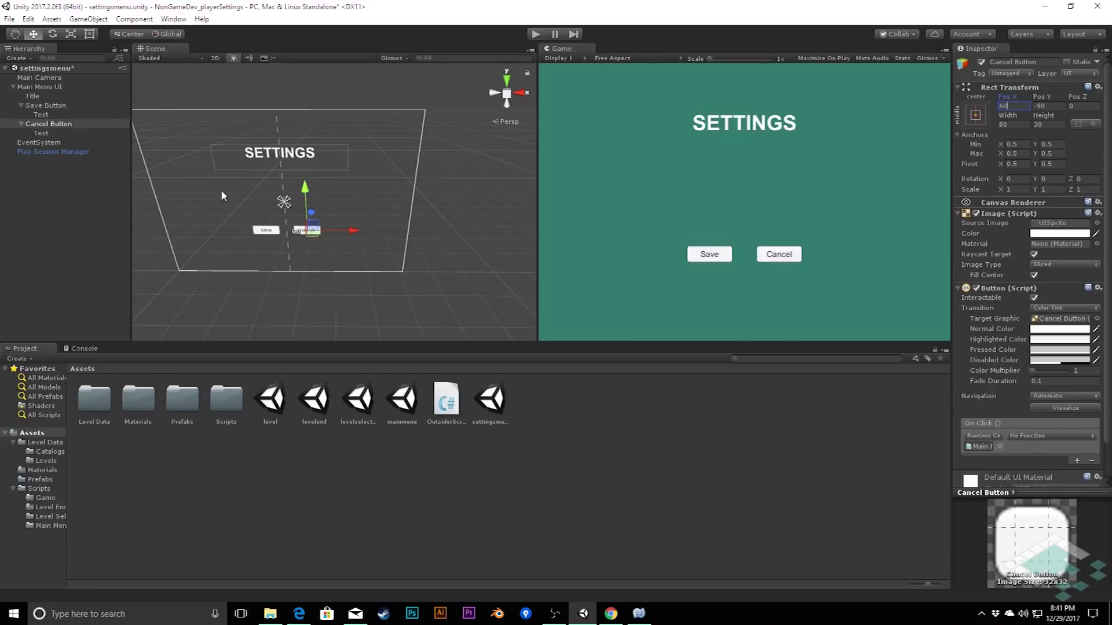
# Step: Clear the On Click action on both the Save and Cancel buttons
pyautogui.click(45, 106)
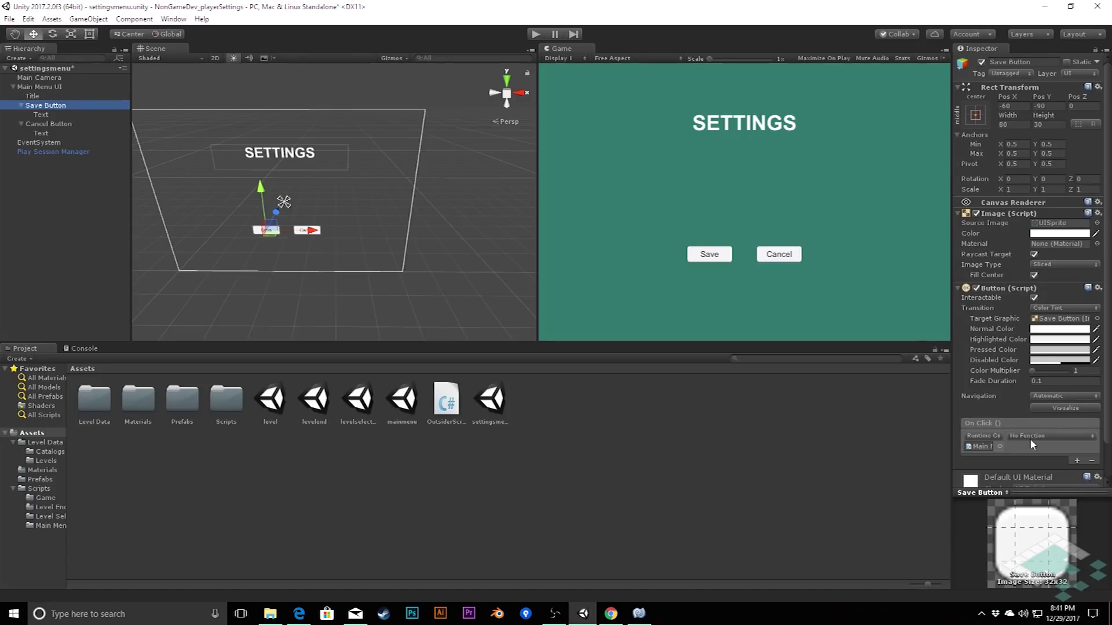
pyautogui.click(48, 120)
pyautogui.click(47, 107)
pyautogui.keyDown('ctrl'); pyautogui.click(51, 123); pyautogui.keyUp('ctrl')
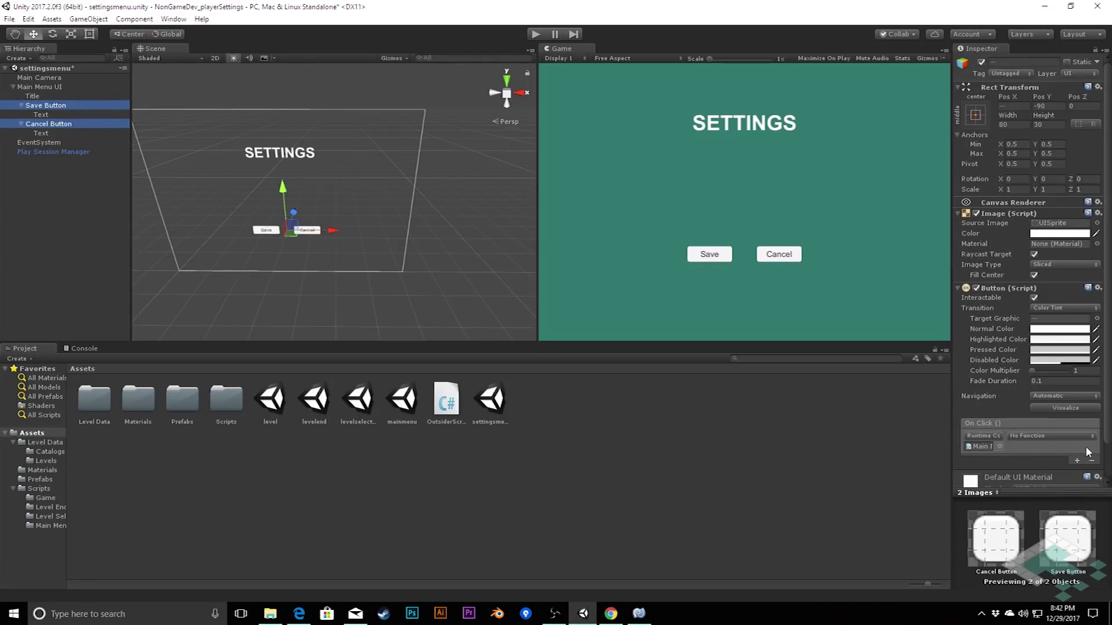
pyautogui.click(1091, 461)
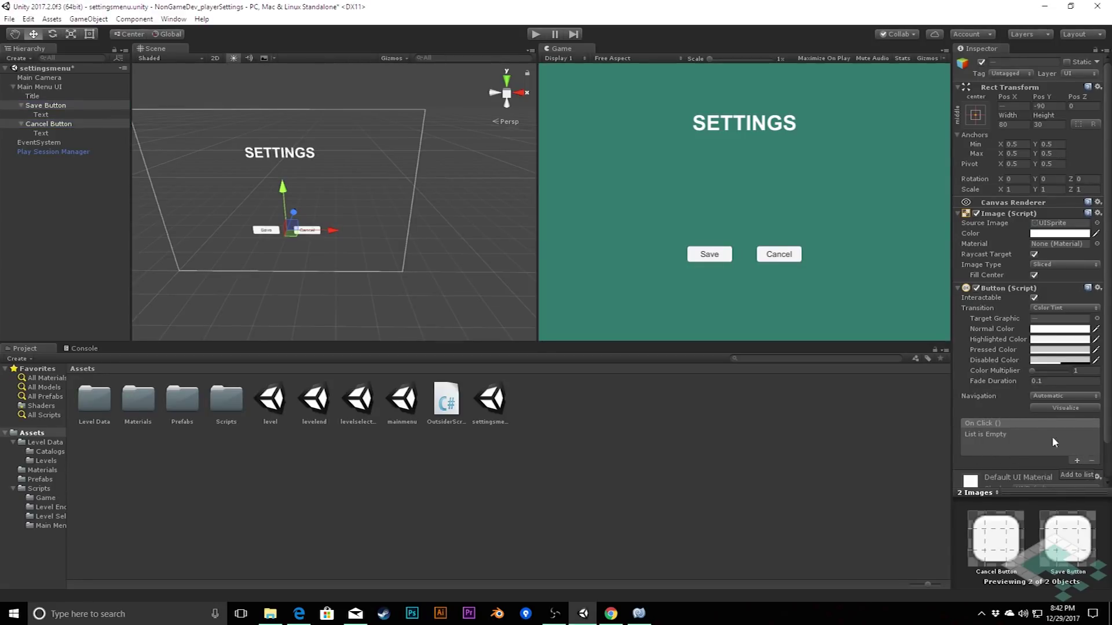
# Step: Remove the Main Menu UI script component from the canvas
pyautogui.click(42, 86)
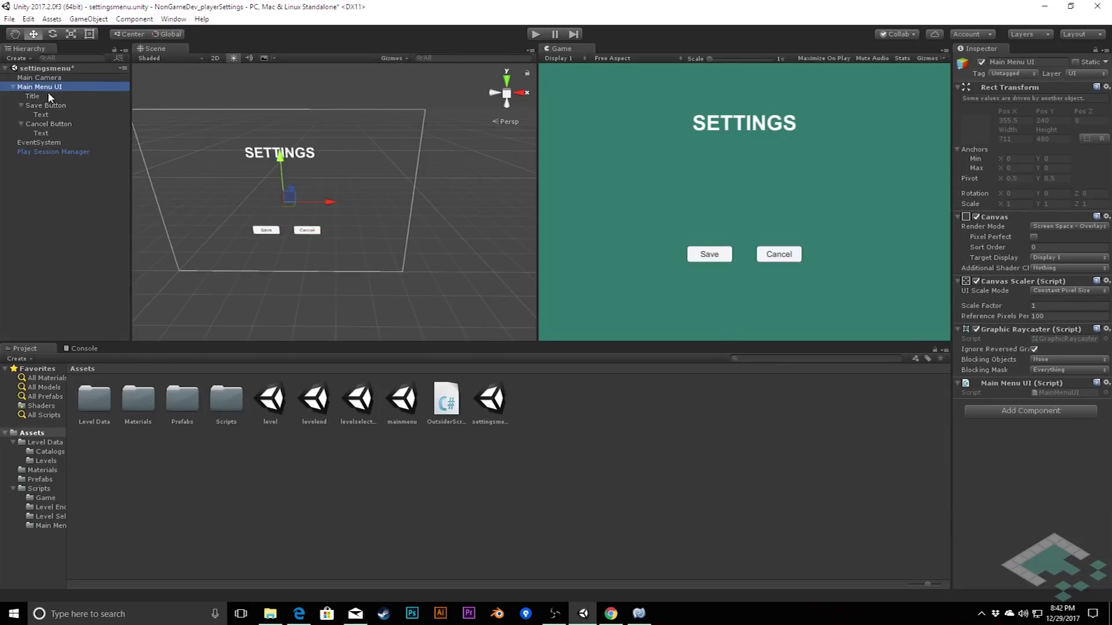
pyautogui.rightClick(1025, 384)
pyautogui.click(1046, 405)
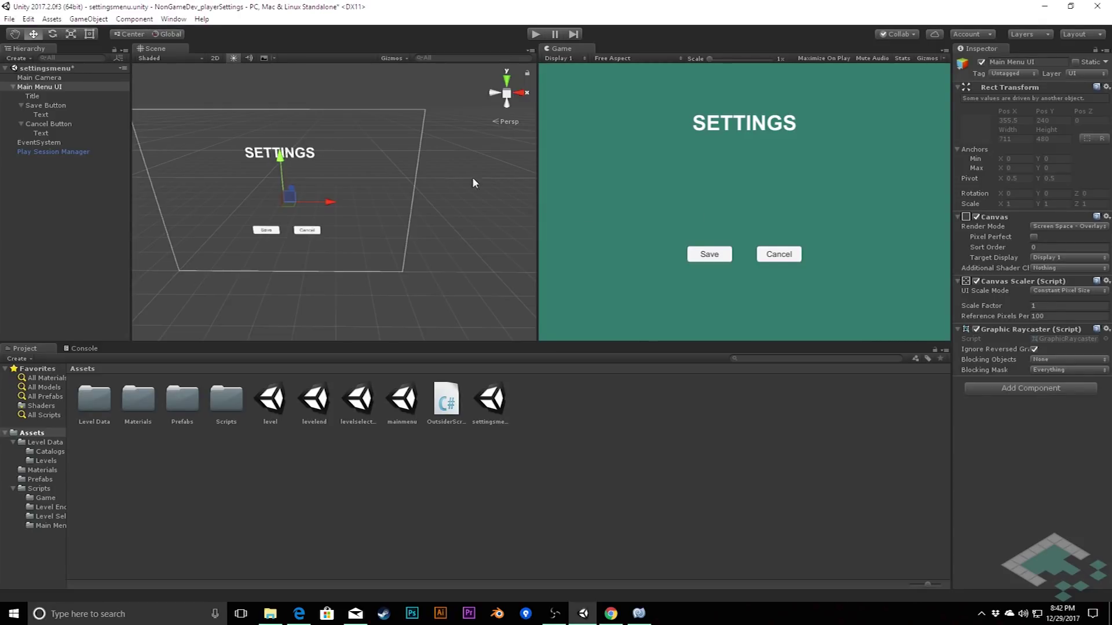
pyautogui.click(22, 105)
# Step: Create an empty GameObject under Main Menu UI and name it 'Music Container'
pyautogui.click(21, 115)
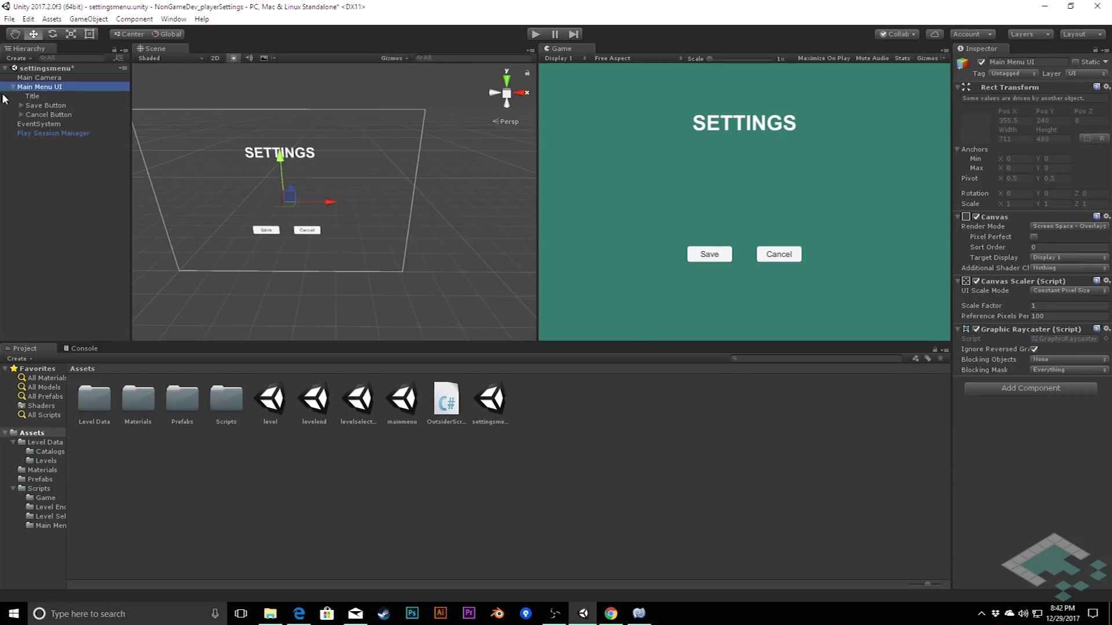
pyautogui.rightClick(39, 90)
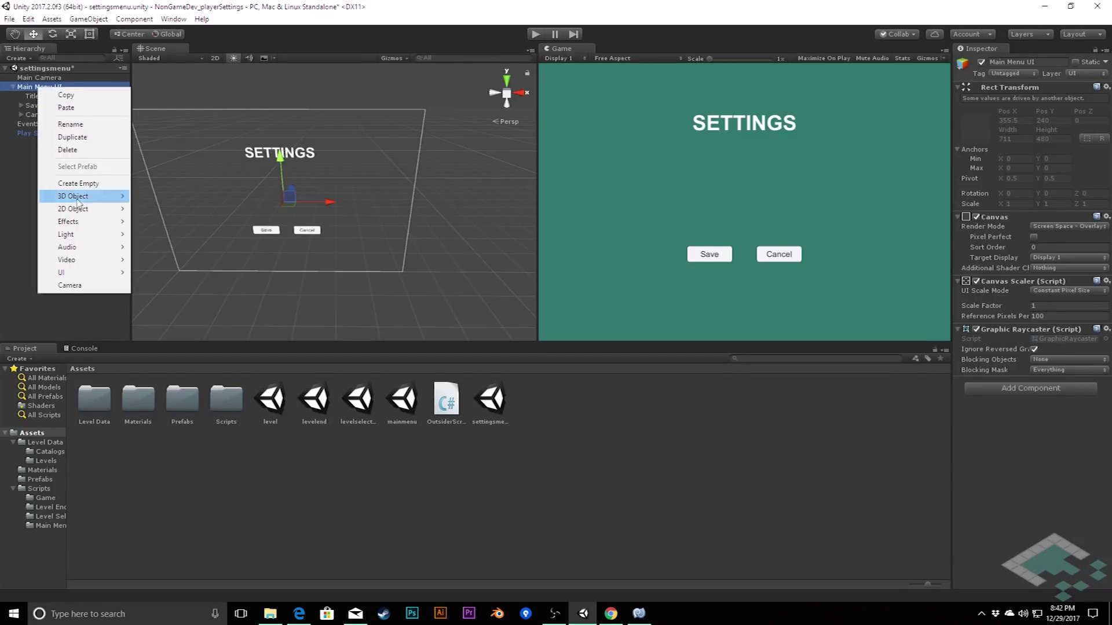
pyautogui.moveTo(81, 276)
pyautogui.click(87, 183)
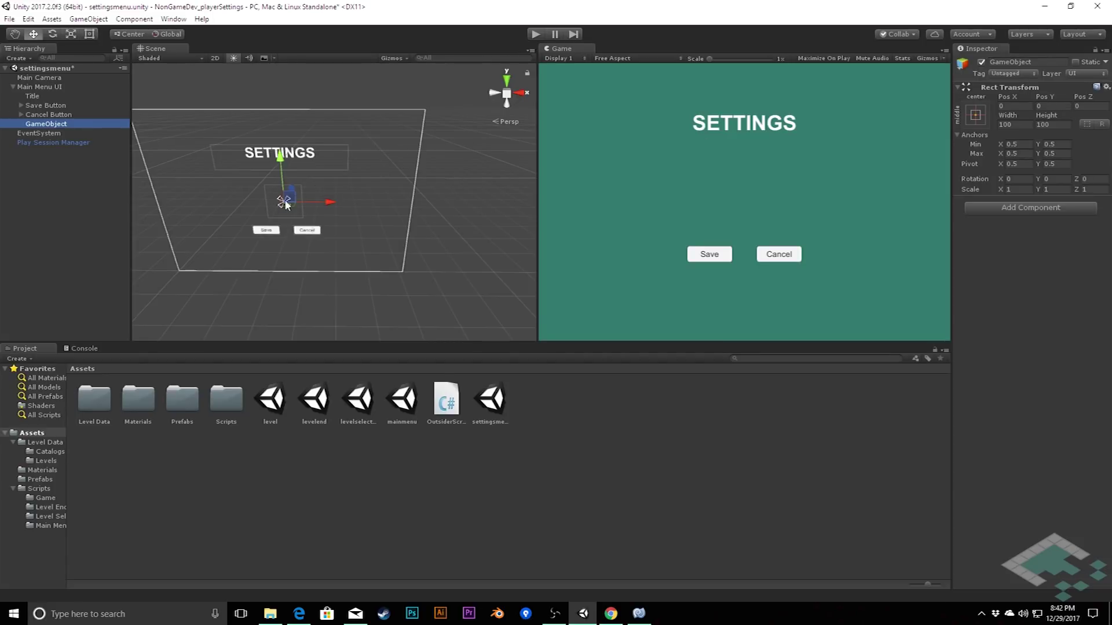
pyautogui.click(52, 126)
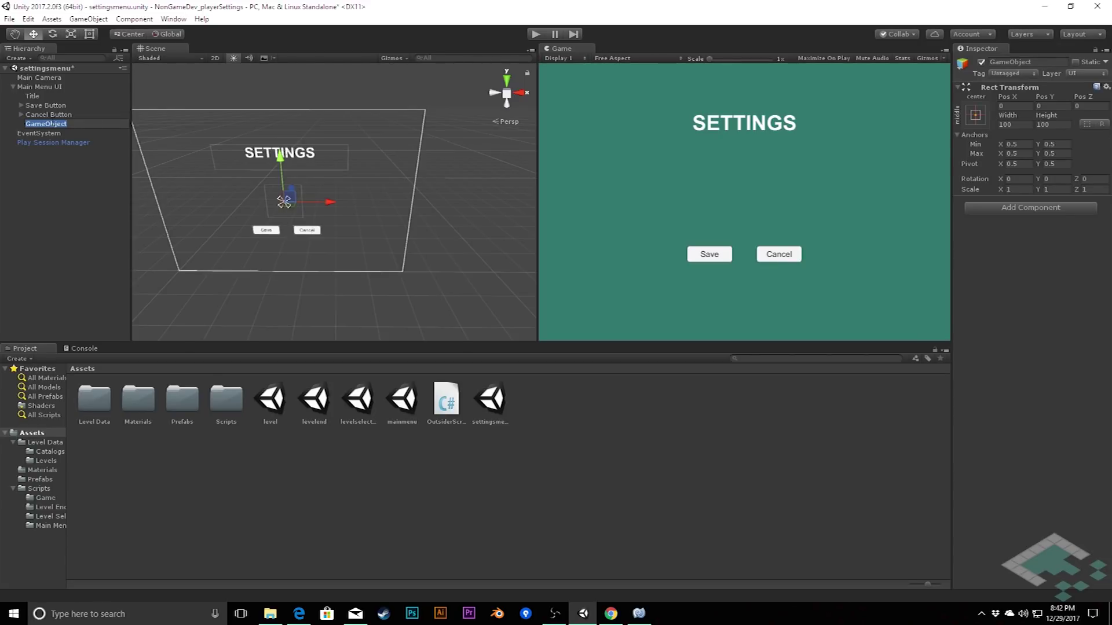
pyautogui.write('Music Container')
pyautogui.press('Return')
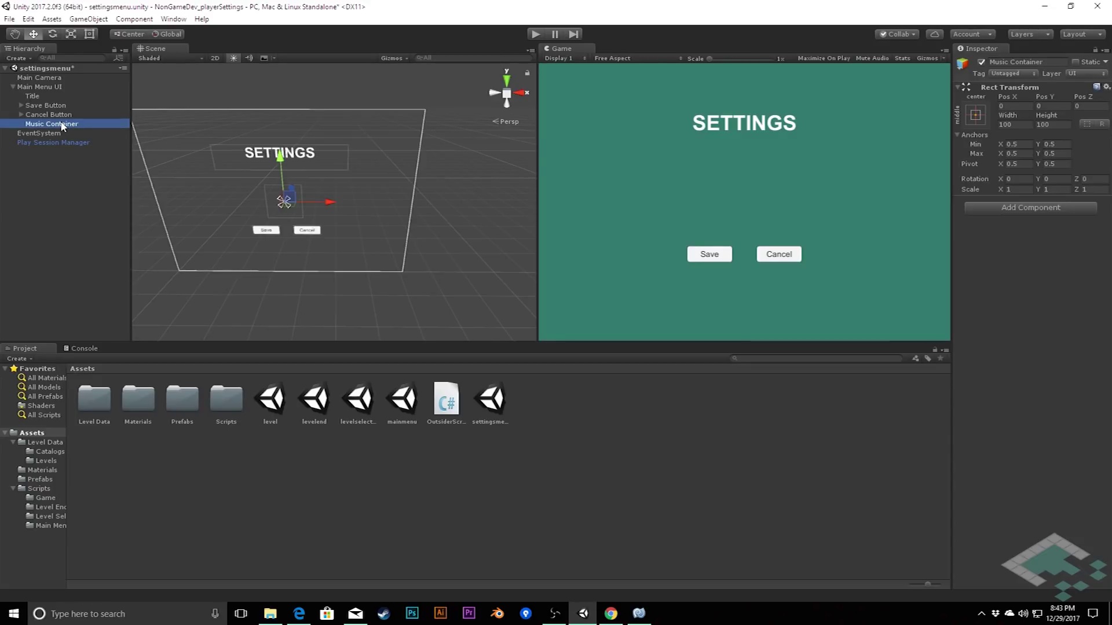
# Step: Add a UI Text, a UI Slider and a second UI Text inside Music Container
pyautogui.rightClick(66, 124)
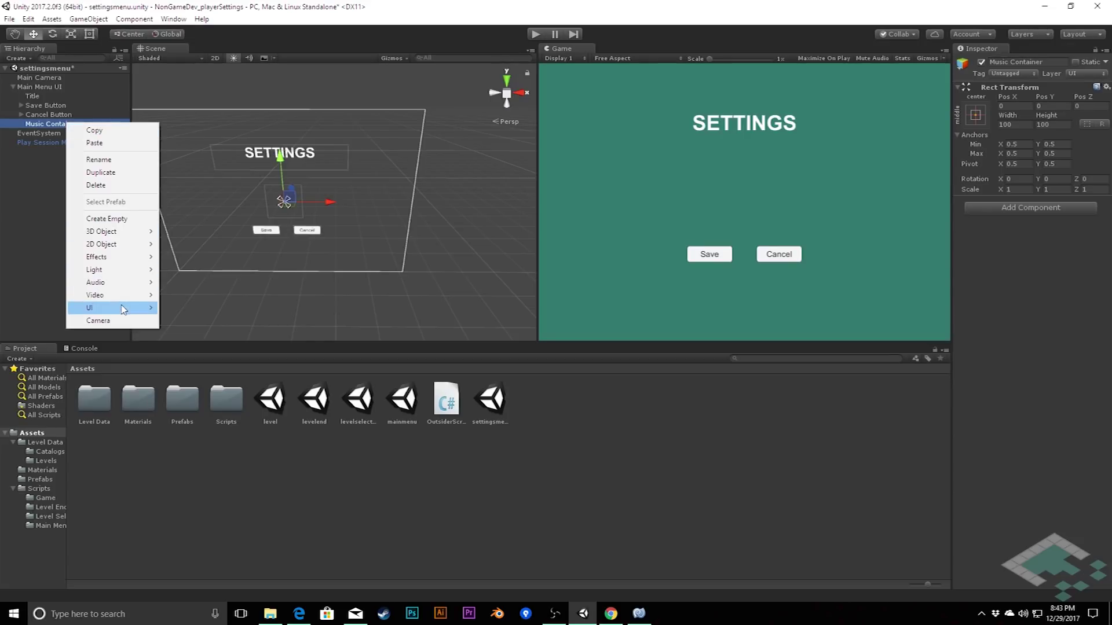
pyautogui.moveTo(123, 313)
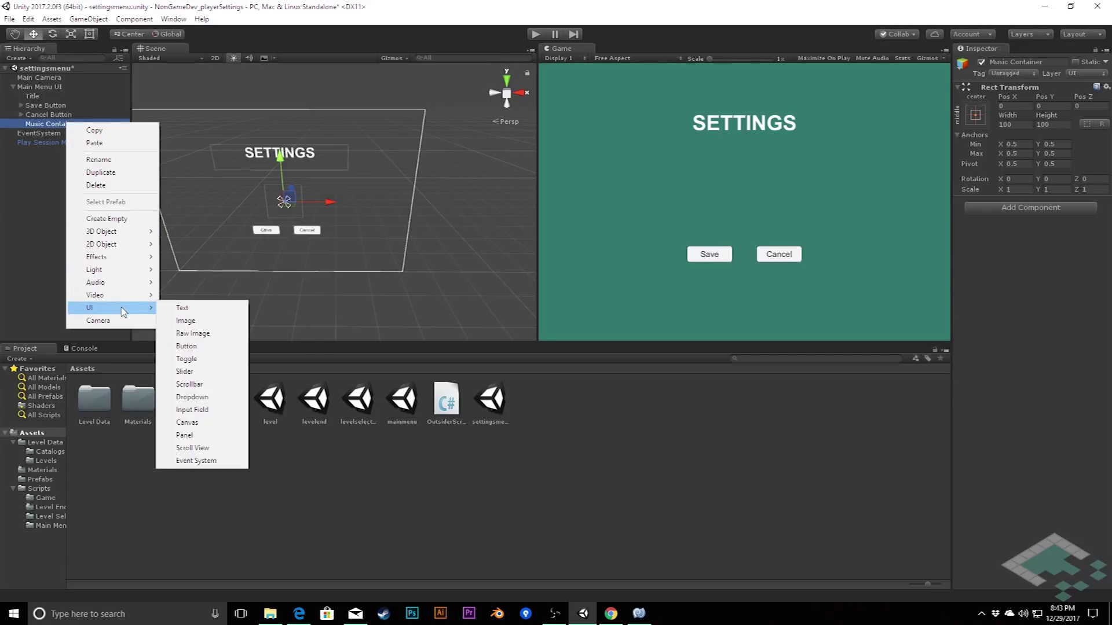
pyautogui.click(185, 311)
pyautogui.rightClick(50, 124)
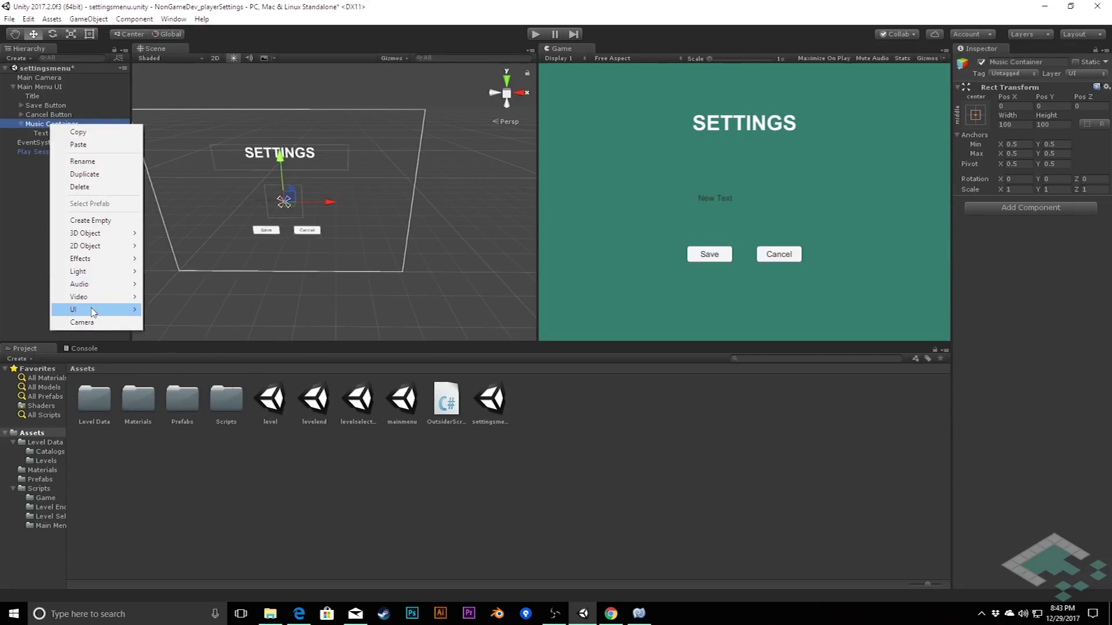
pyautogui.moveTo(93, 313)
pyautogui.click(184, 375)
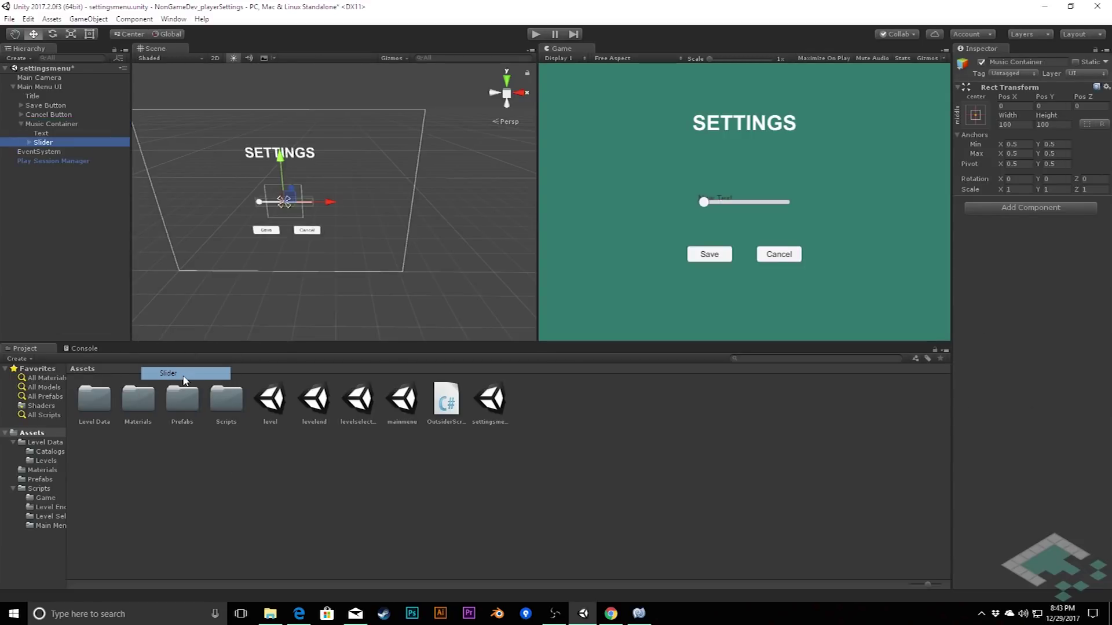
pyautogui.rightClick(50, 124)
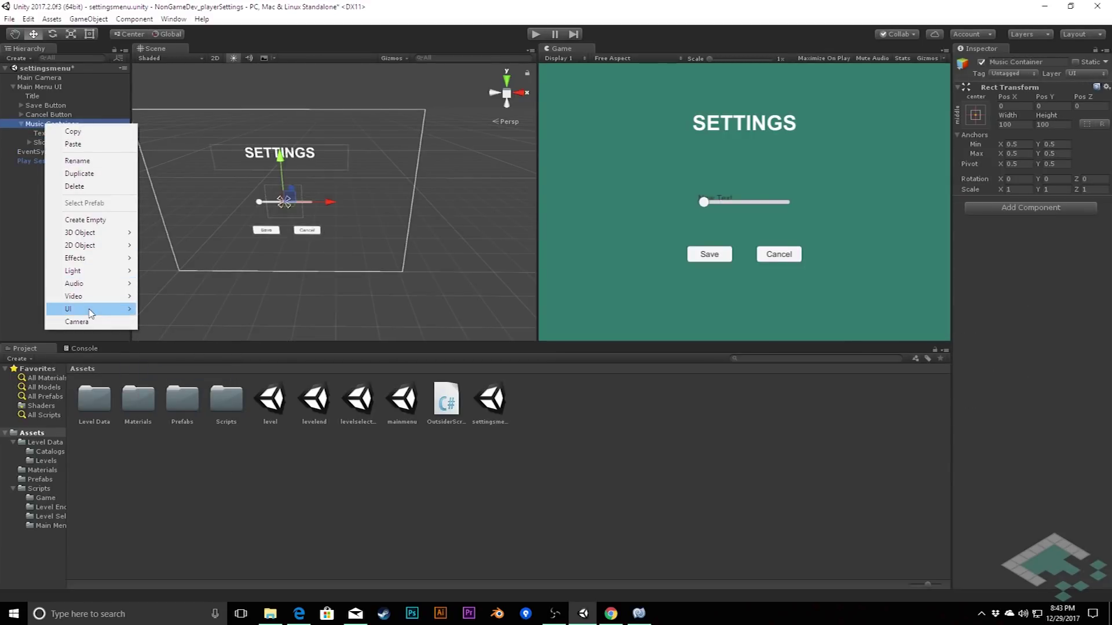
pyautogui.moveTo(90, 313)
pyautogui.click(191, 309)
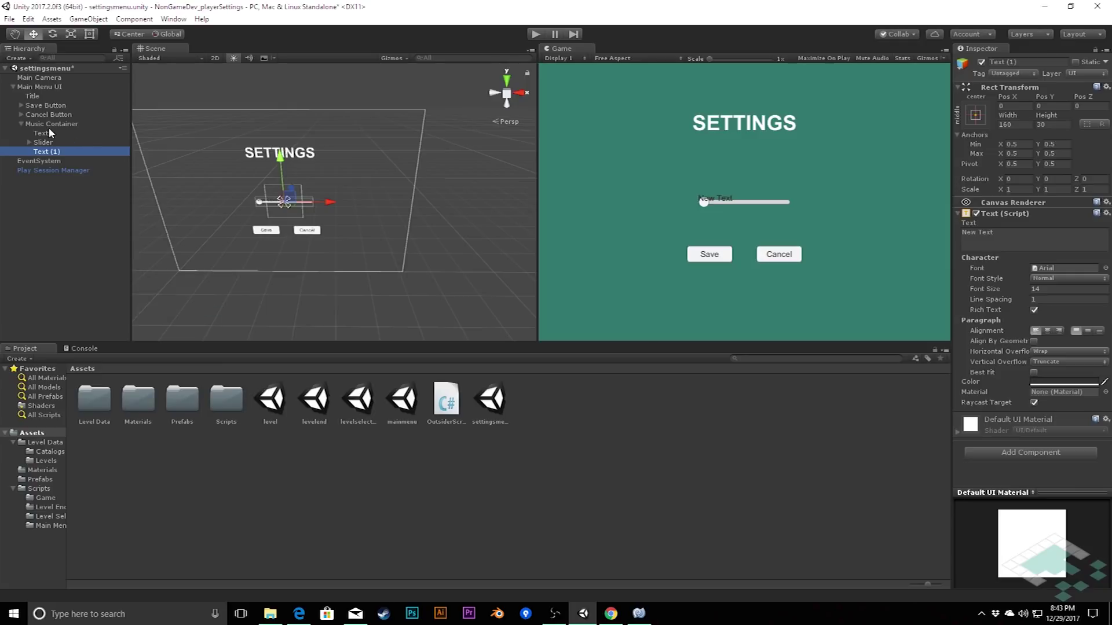
pyautogui.click(42, 133)
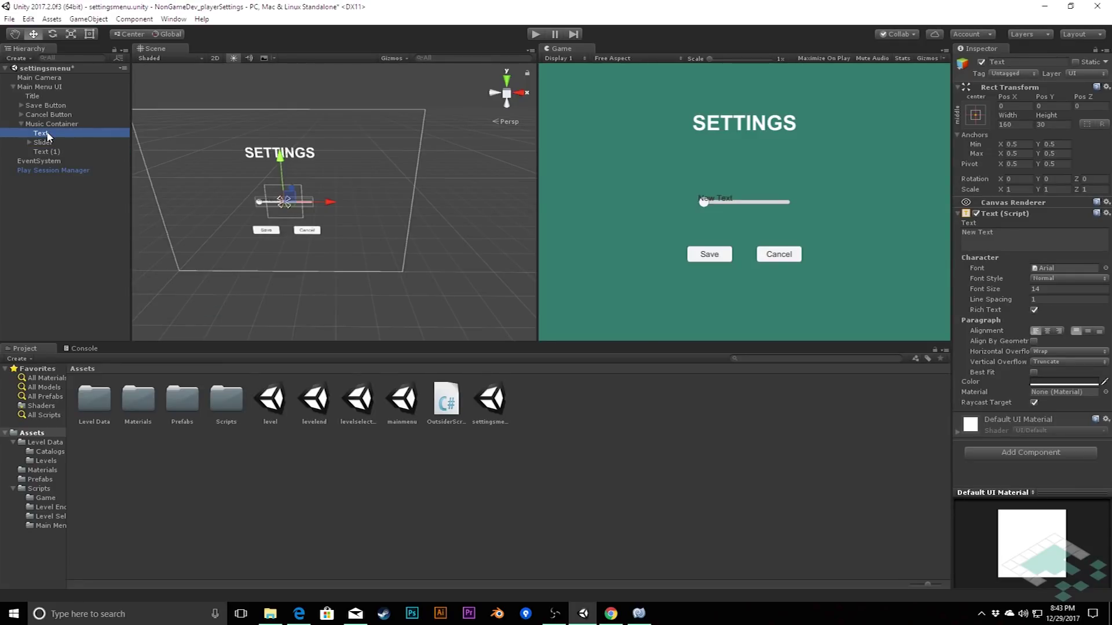
# Step: Rename Music Container's two text elements to 'Label' and 'Value'
pyautogui.click(45, 134)
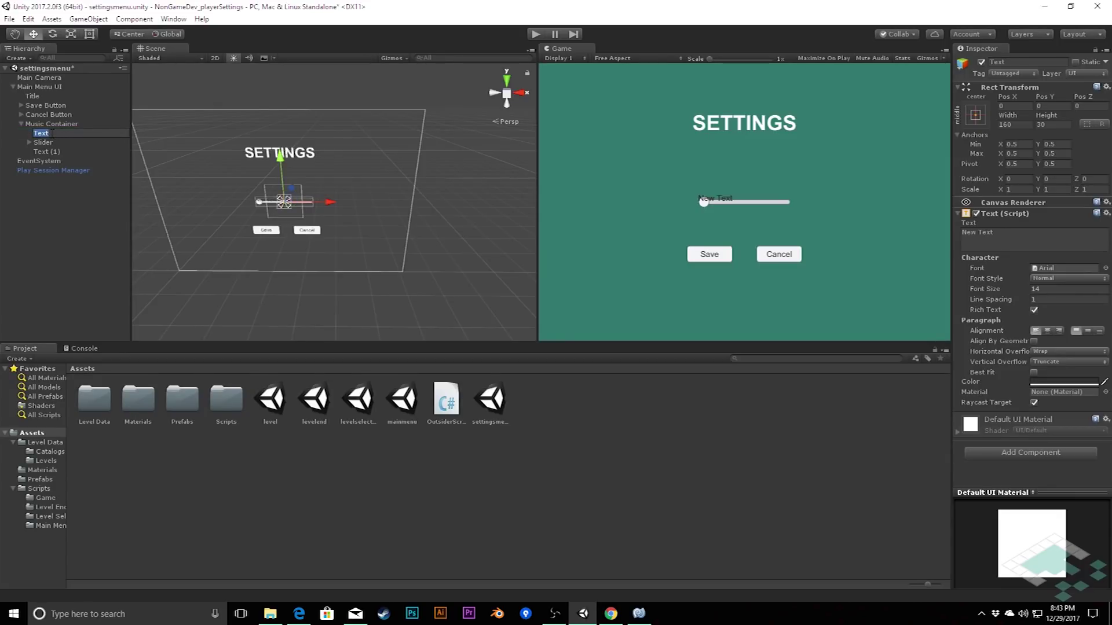
pyautogui.write('Label')
pyautogui.press('Return')
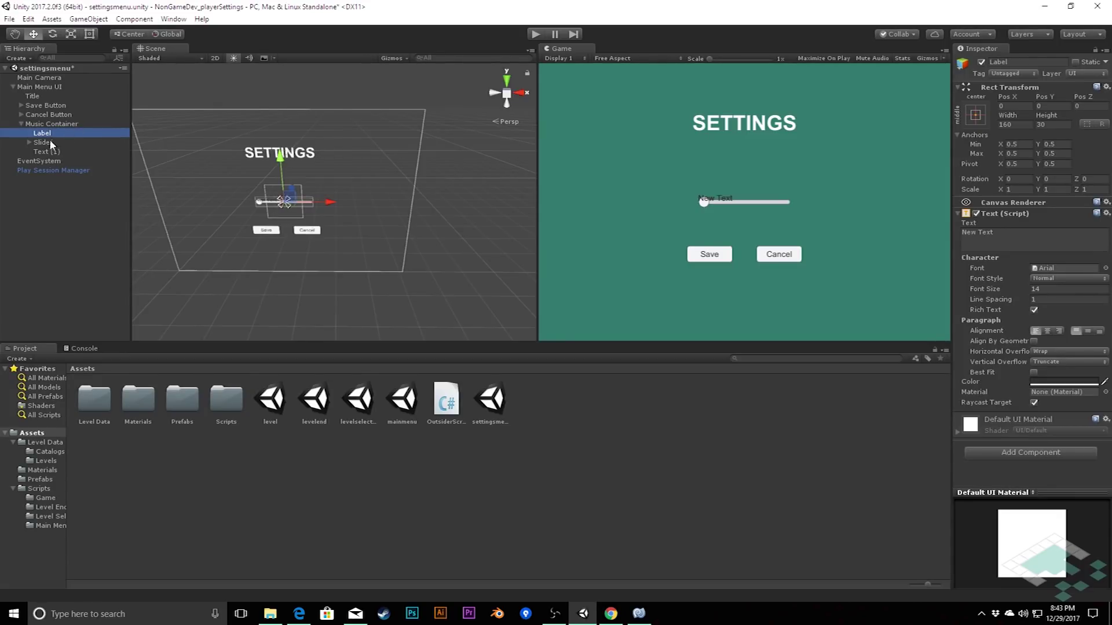
pyautogui.click(49, 152)
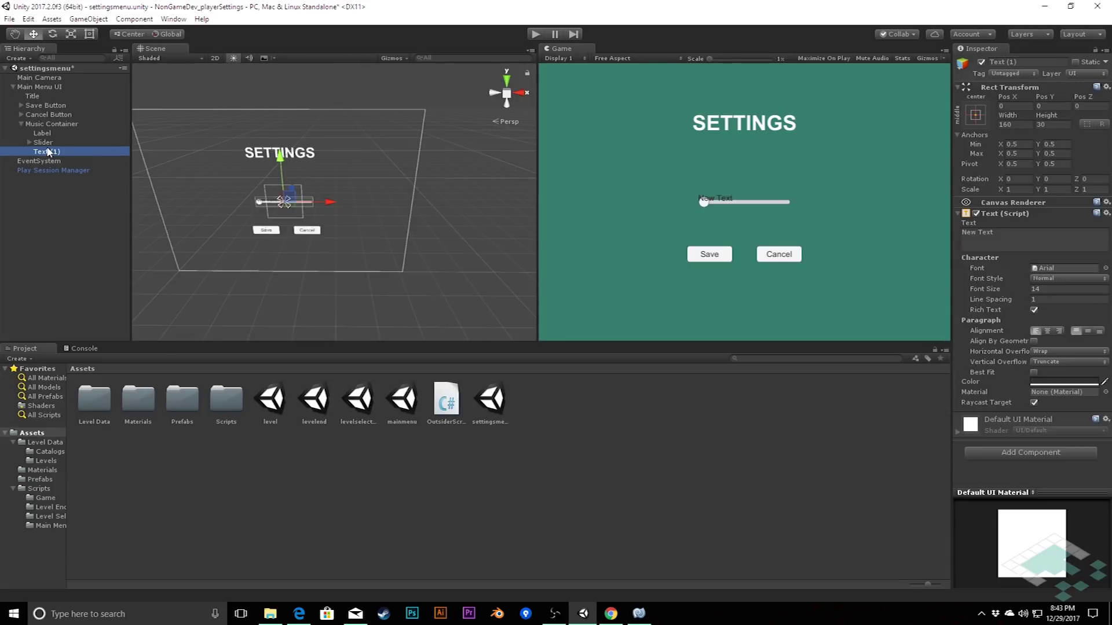
pyautogui.press('F2')
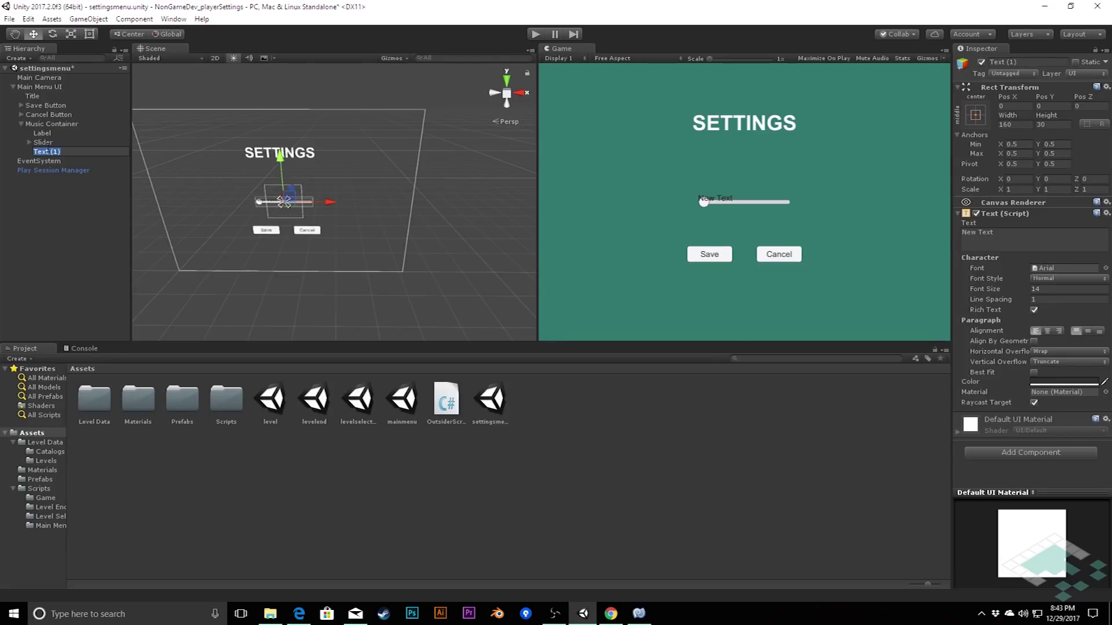
pyautogui.write('Value')
pyautogui.press('Return')
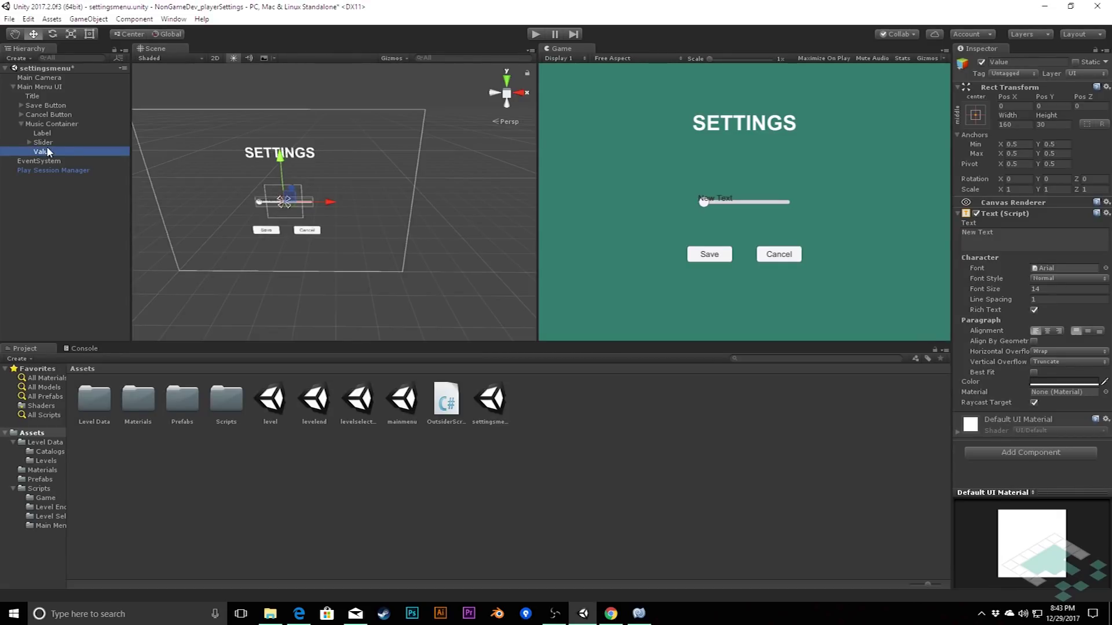
pyautogui.click(44, 134)
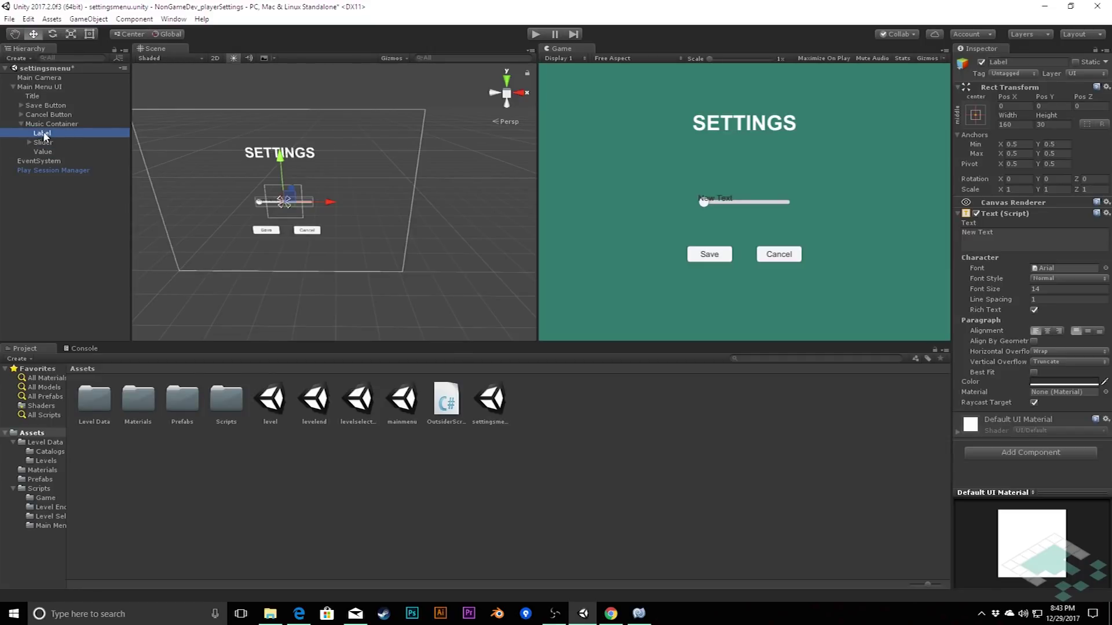
pyautogui.keyDown('ctrl'); pyautogui.click(43, 152); pyautogui.keyUp('ctrl')
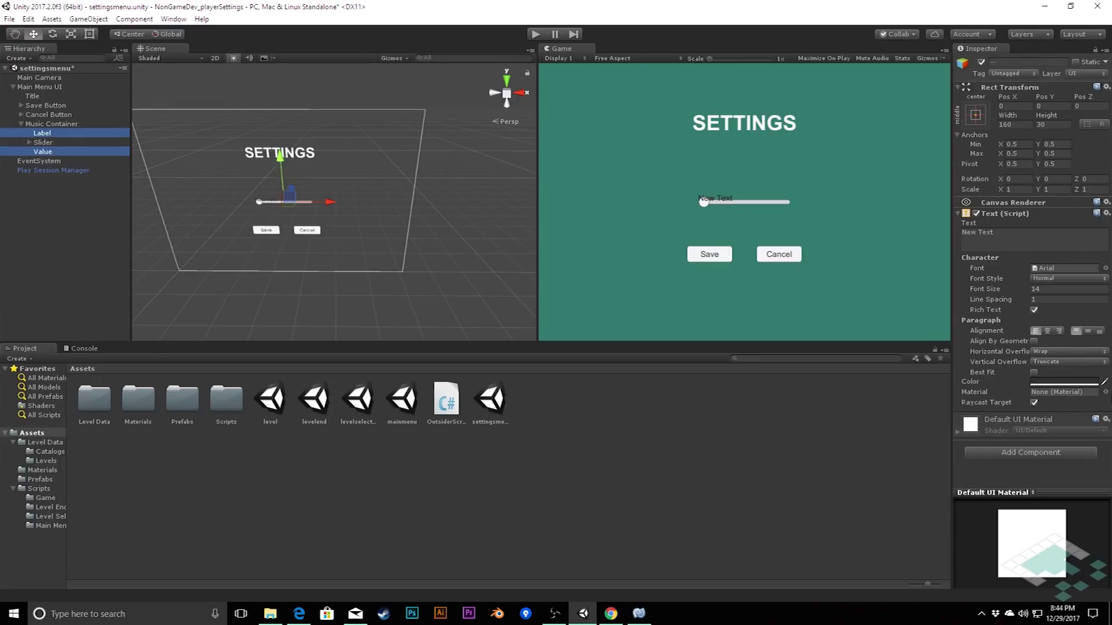
# Step: Centre both texts vertically and give Label Pos X -120 and width 80
pyautogui.click(1087, 331)
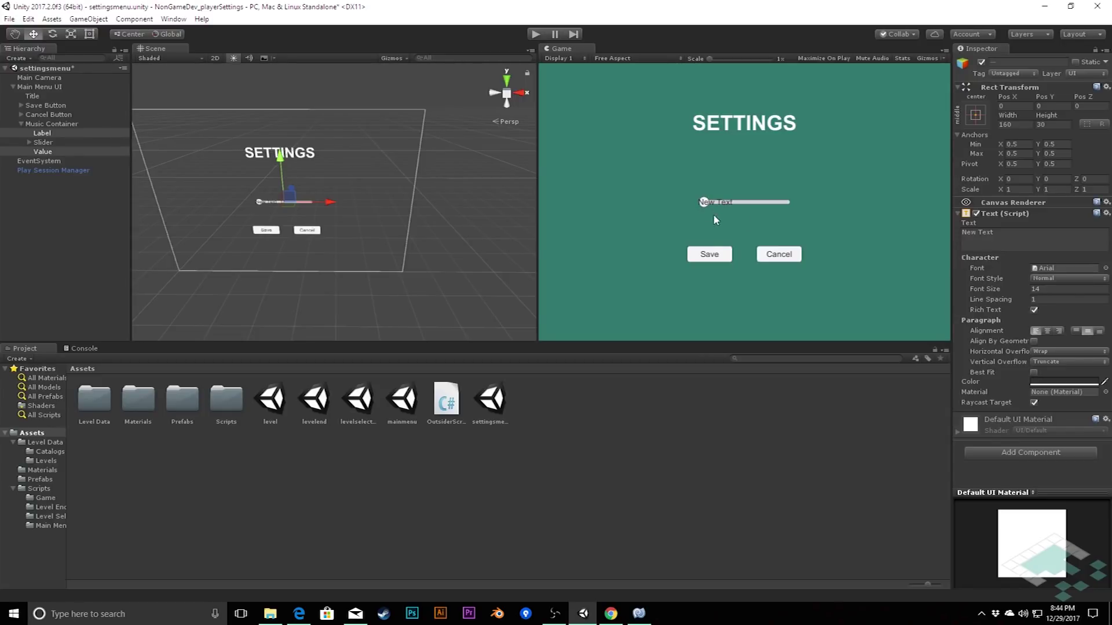
pyautogui.click(90, 134)
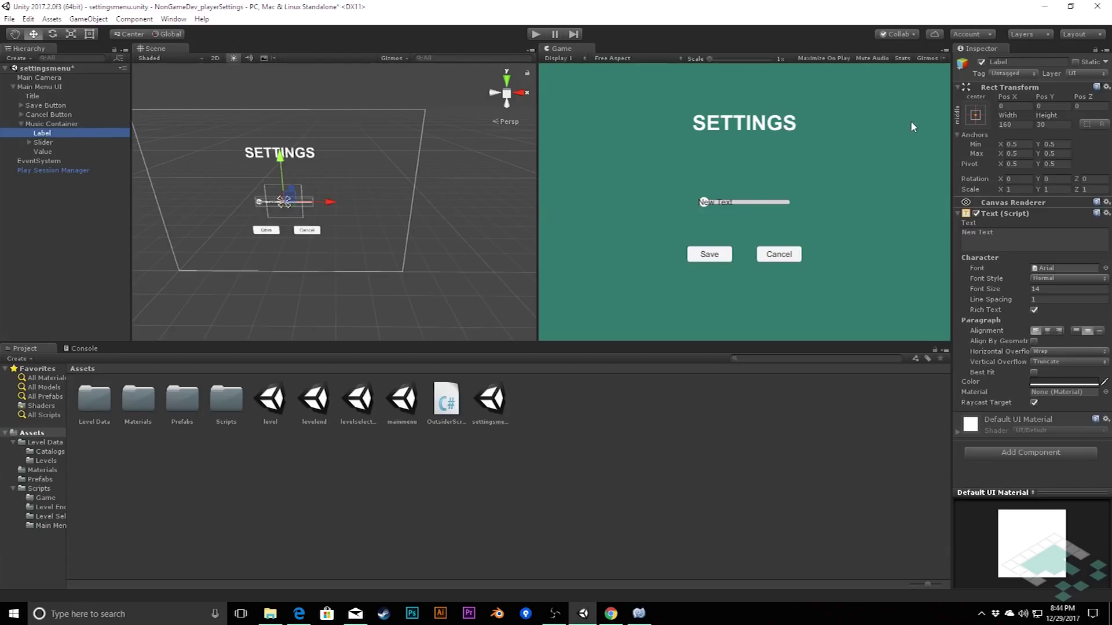
pyautogui.click(1015, 106)
pyautogui.write('-120')
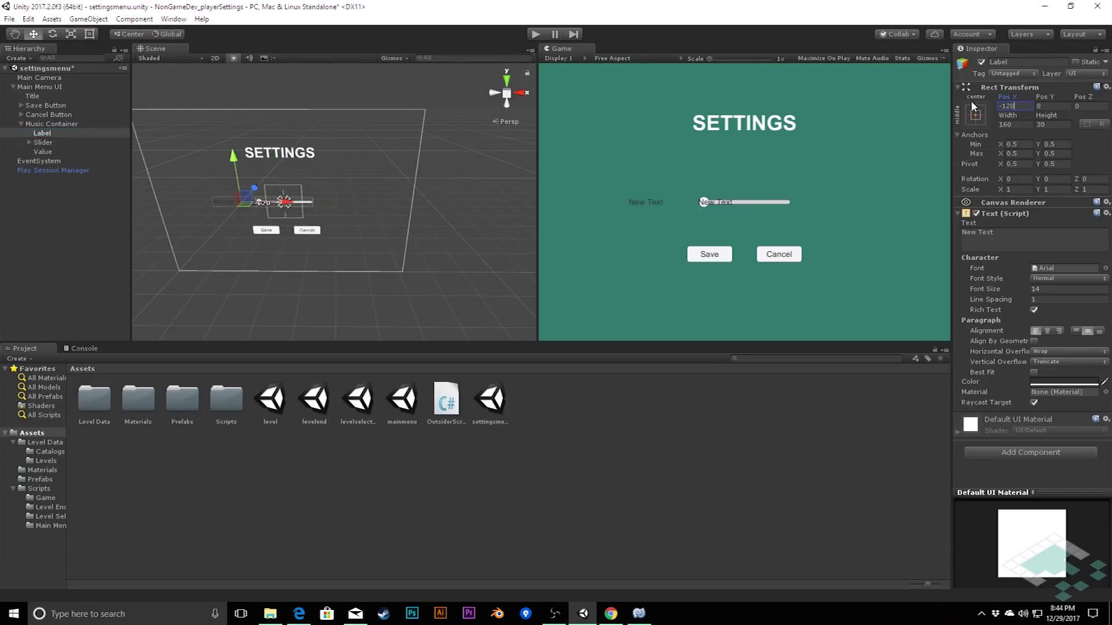
pyautogui.press('Tab')
pyautogui.write('80')
# Step: Give the Value text Pos X 140 and width 80
pyautogui.click(53, 149)
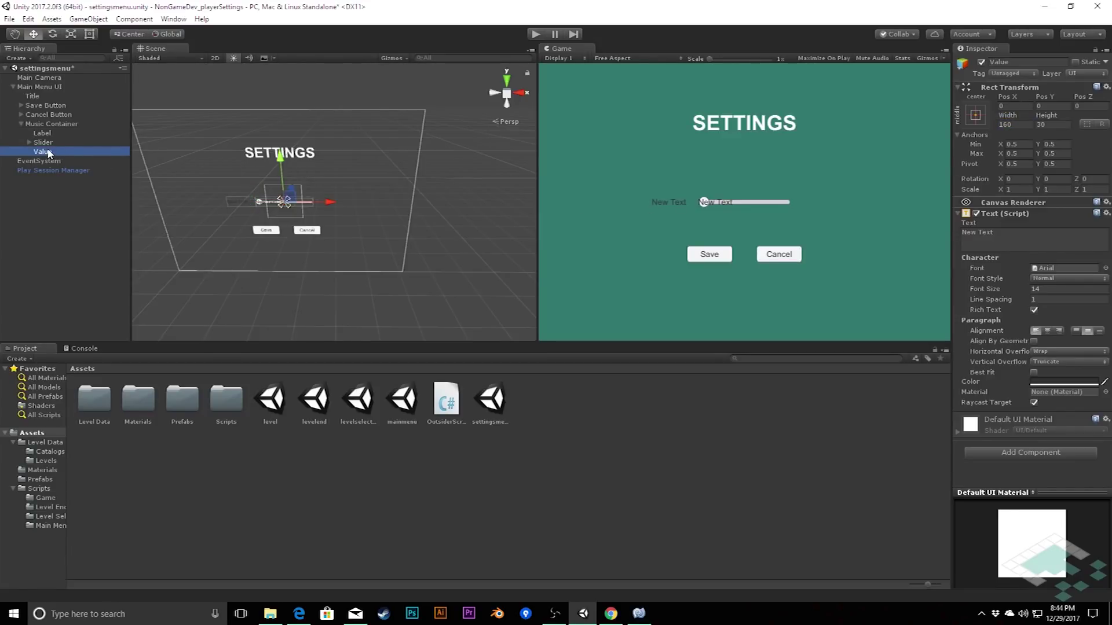
pyautogui.click(1008, 107)
pyautogui.write('140')
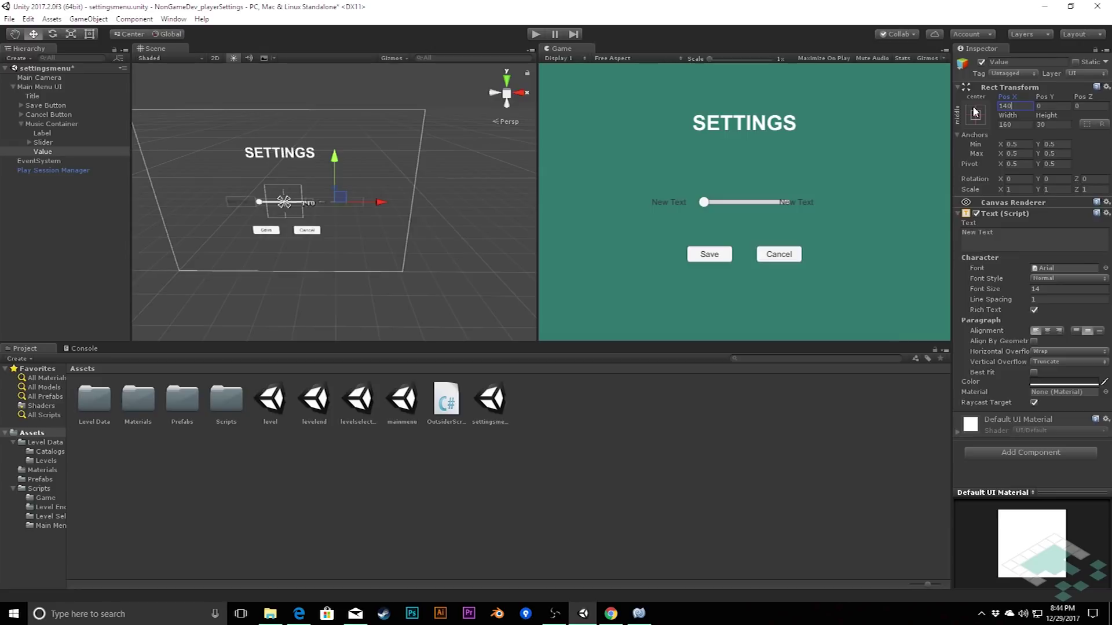
pyautogui.click(1017, 124)
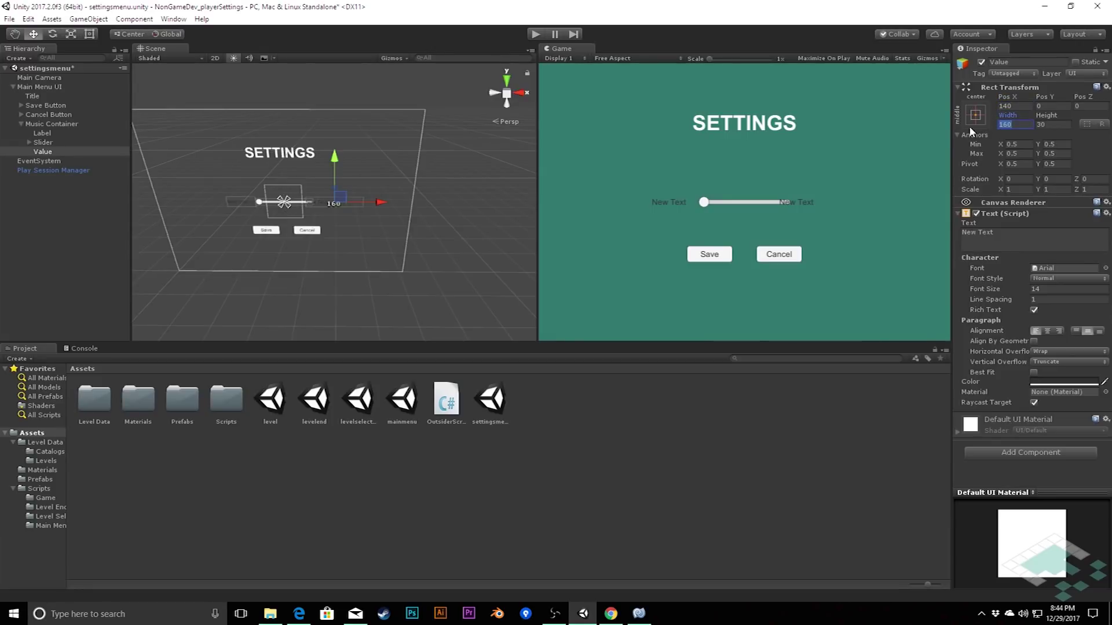
pyautogui.write('80')
pyautogui.keyDown('ctrl'); pyautogui.click(42, 133); pyautogui.keyUp('ctrl')
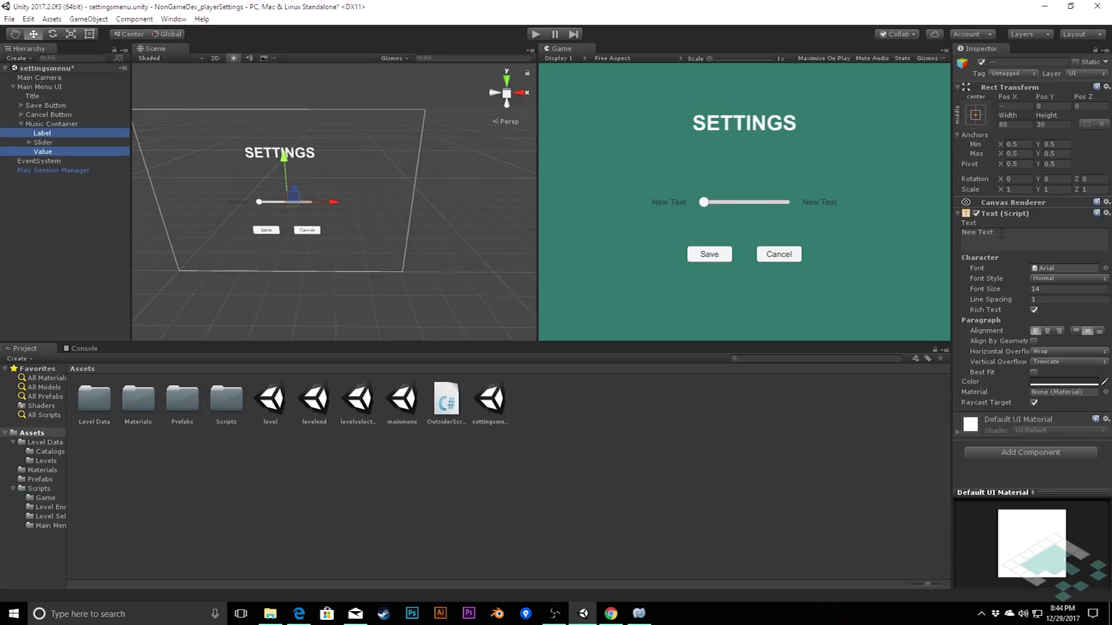
# Step: Set the Label and Value texts to Bold font style and white colour
pyautogui.click(1054, 278)
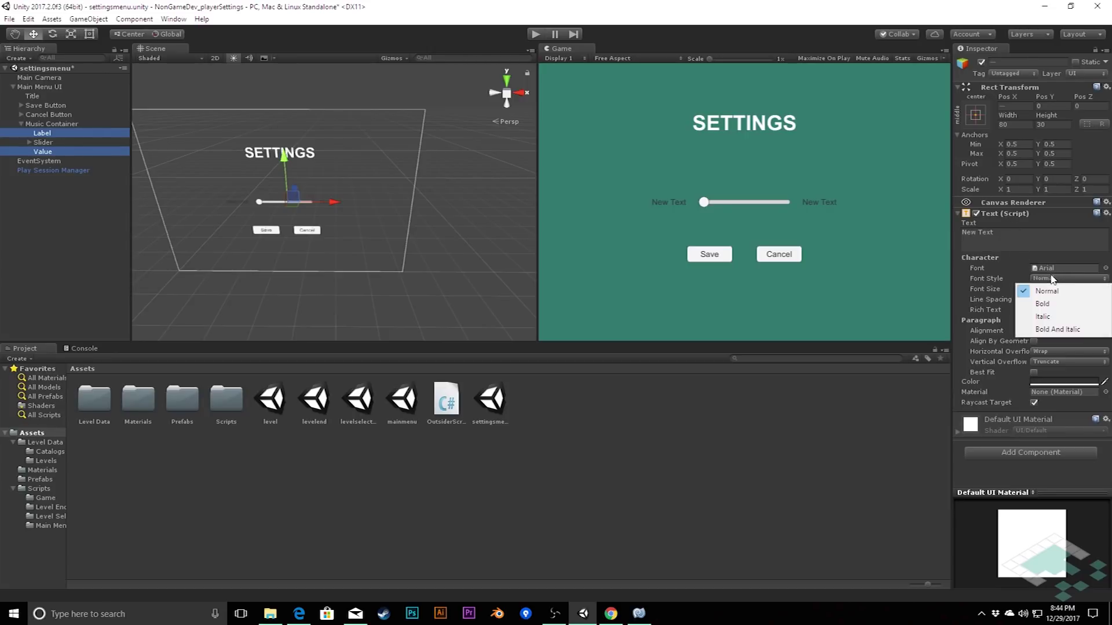
pyautogui.click(1046, 302)
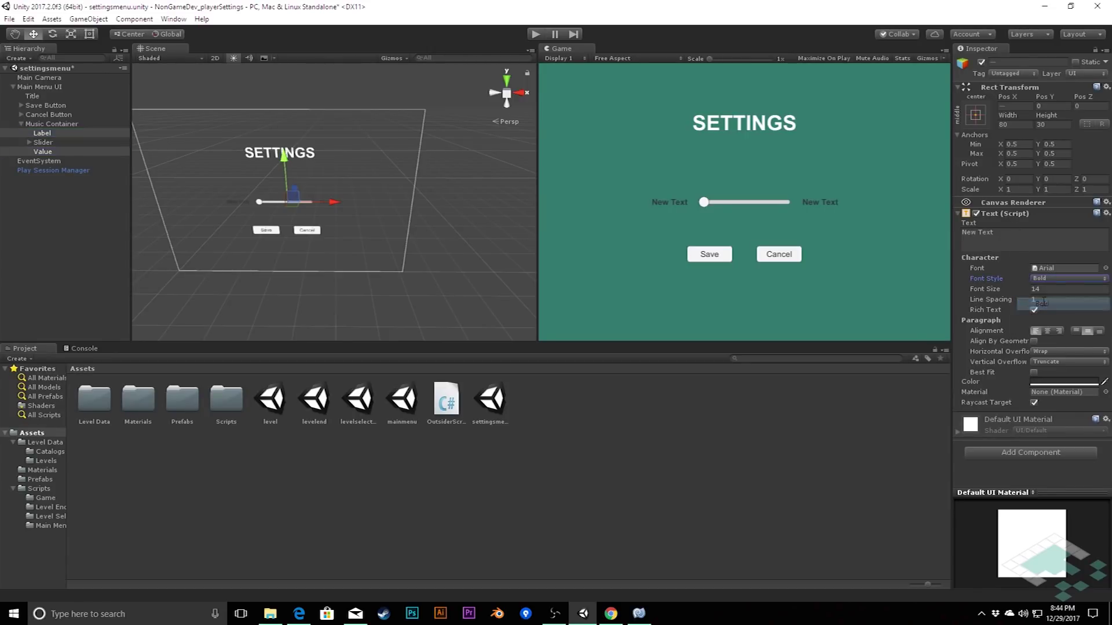
pyautogui.click(1047, 384)
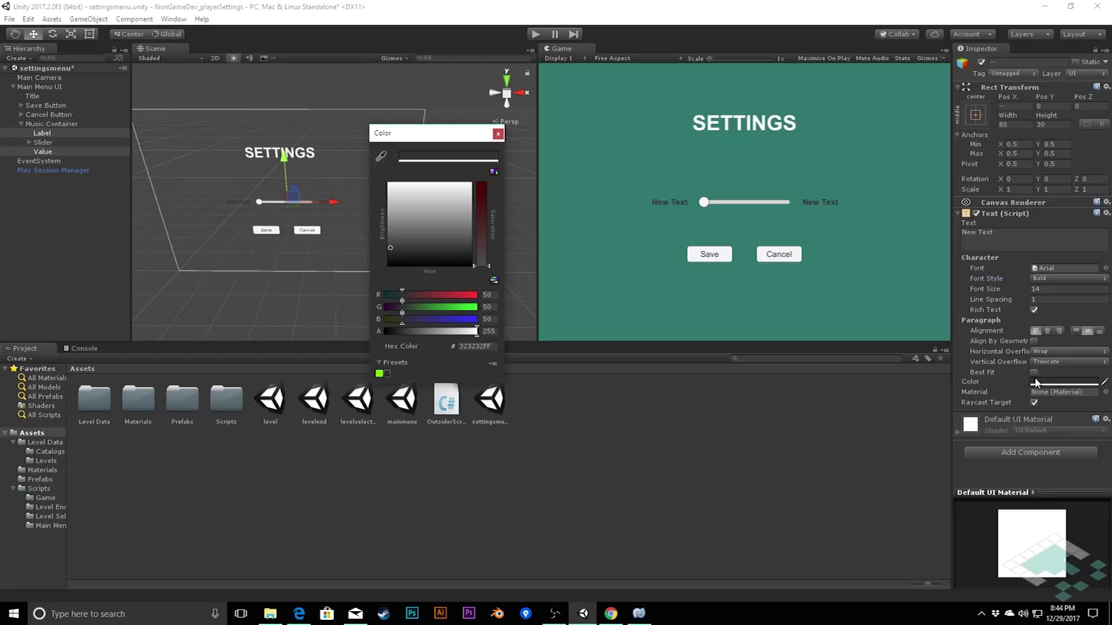
pyautogui.click(412, 190)
pyautogui.click(497, 134)
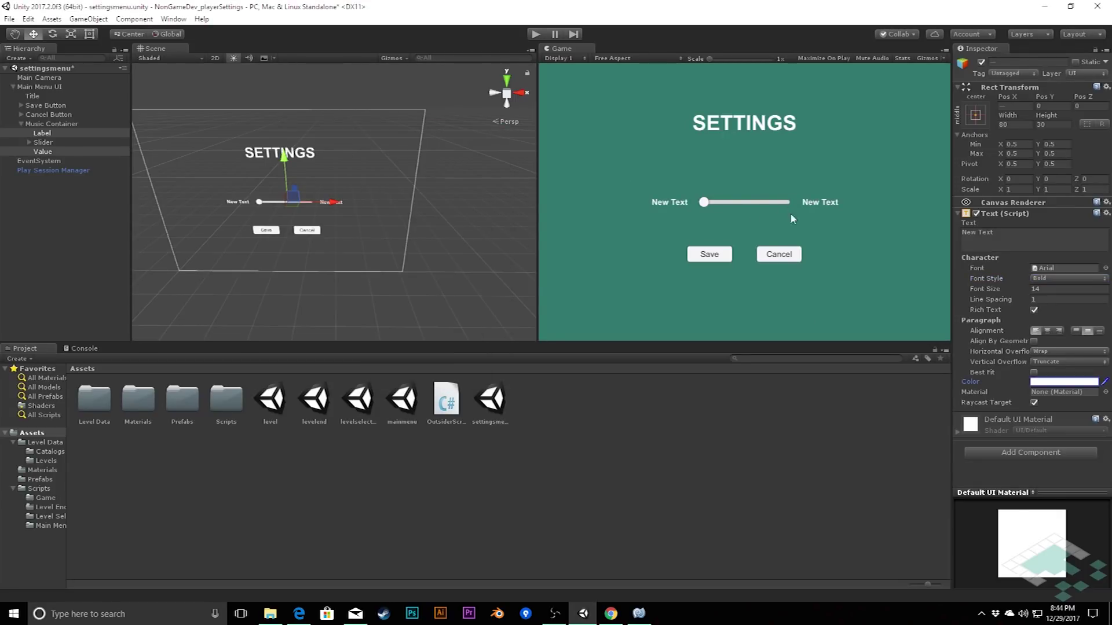
pyautogui.click(46, 133)
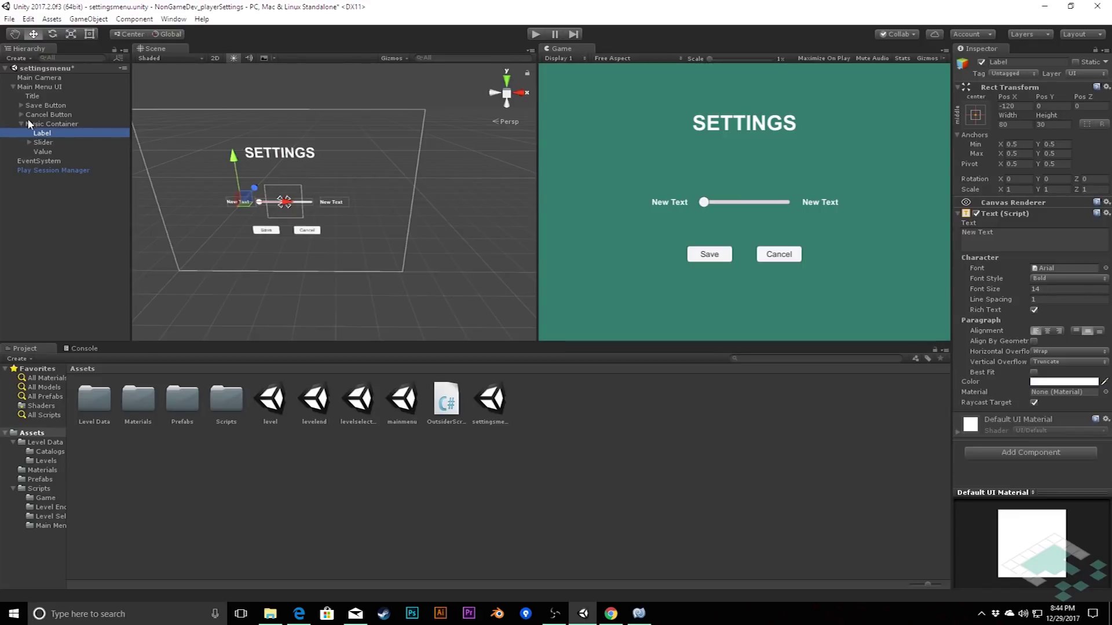
# Step: Set the Label text to 'Music' and the Value text to '100%'
pyautogui.click(997, 231)
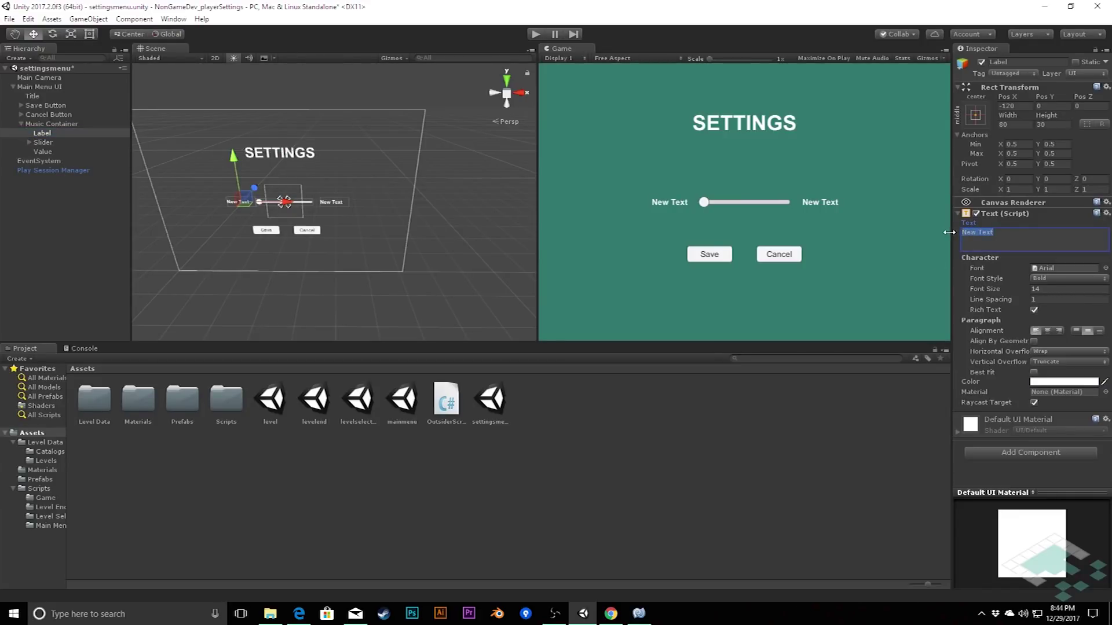
pyautogui.write('Music')
pyautogui.click(40, 152)
pyautogui.click(999, 232)
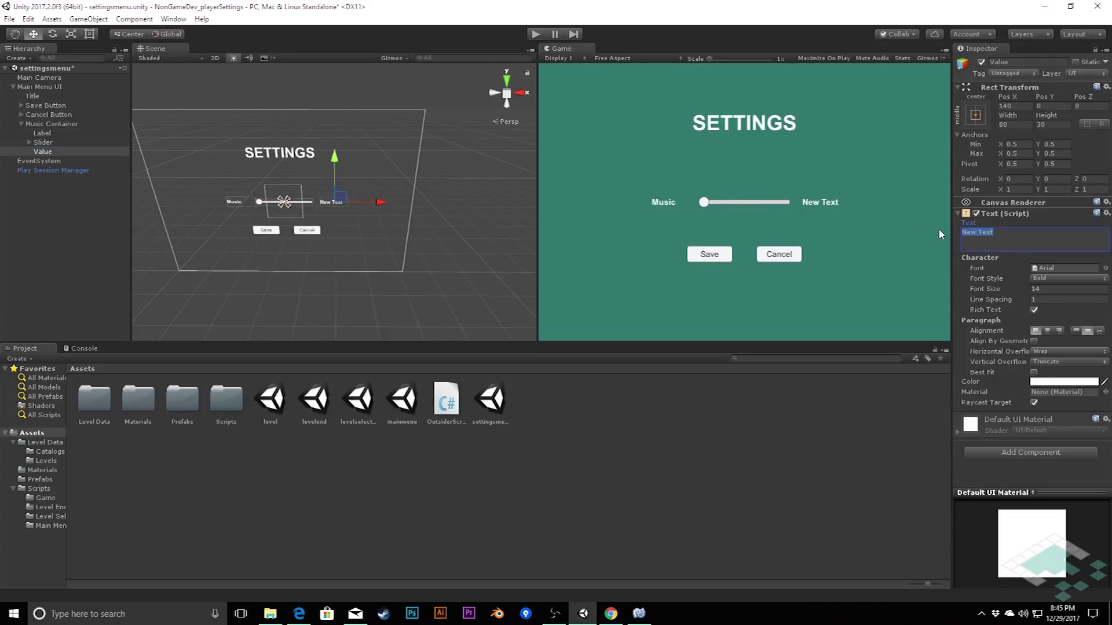
pyautogui.write('100%')
pyautogui.click(40, 125)
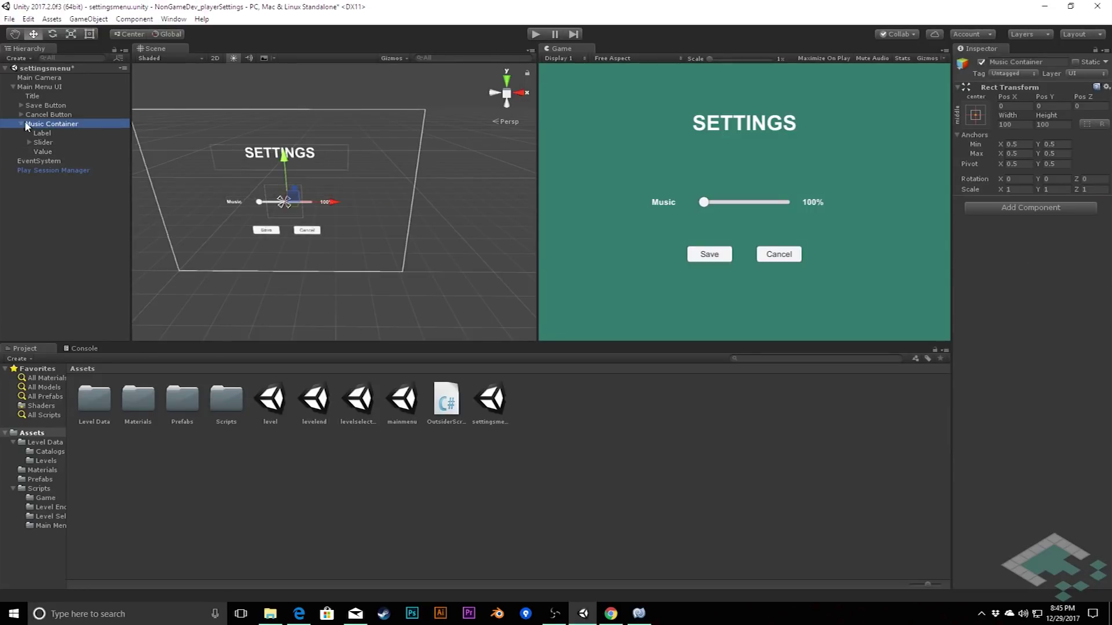
pyautogui.click(23, 125)
pyautogui.click(23, 125)
pyautogui.click(21, 124)
# Step: Duplicate Music Container and rename the copy 'SFX Container'
pyautogui.rightClick(41, 125)
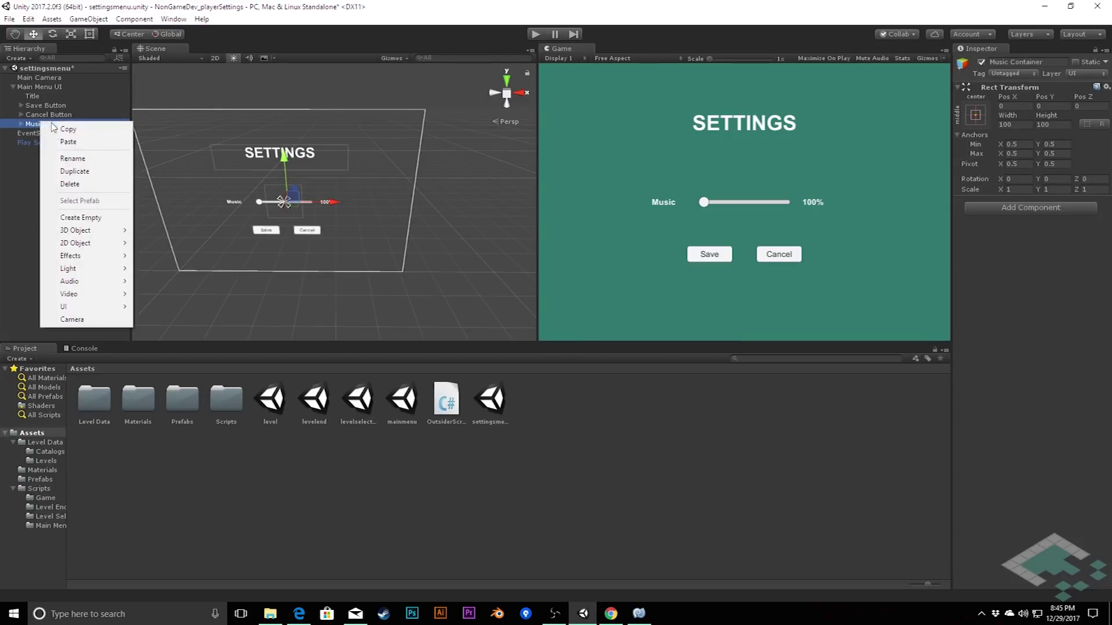
pyautogui.click(58, 167)
pyautogui.click(49, 136)
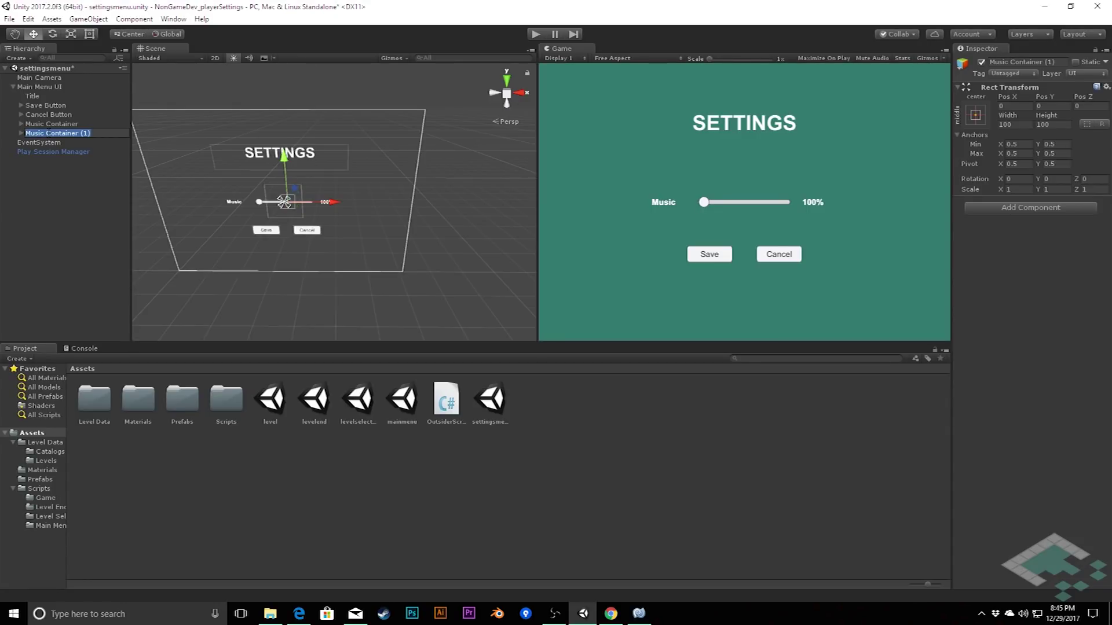
pyautogui.write('SFX Container')
pyautogui.press('Return')
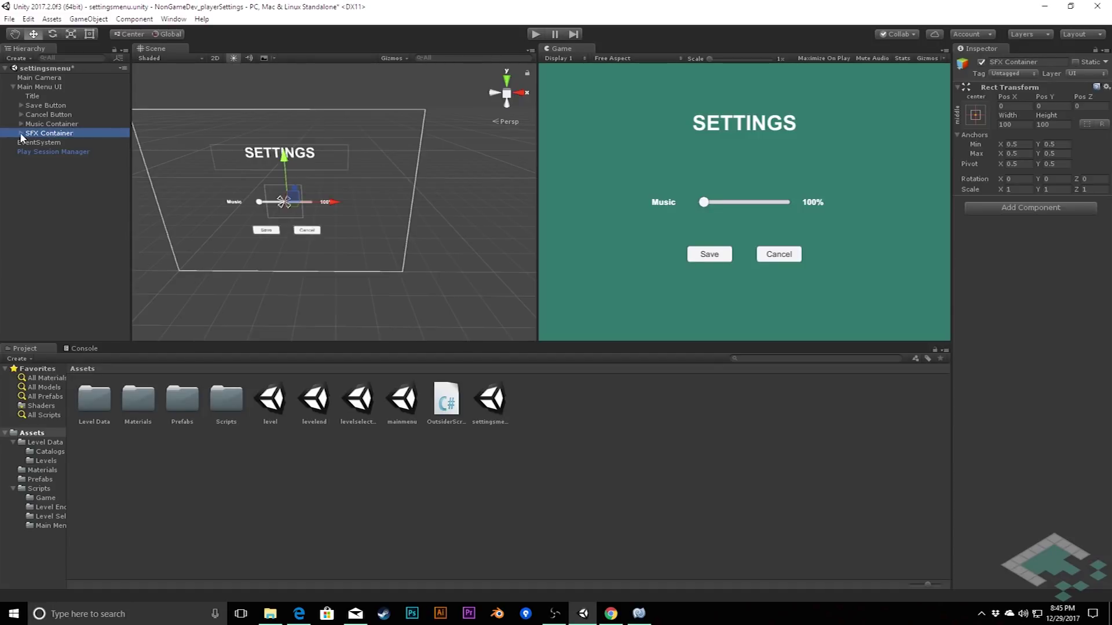
# Step: Change the copy's label to 'Sound FX', set its Pos Y to -35, and open mainmenu
pyautogui.click(21, 134)
pyautogui.click(40, 143)
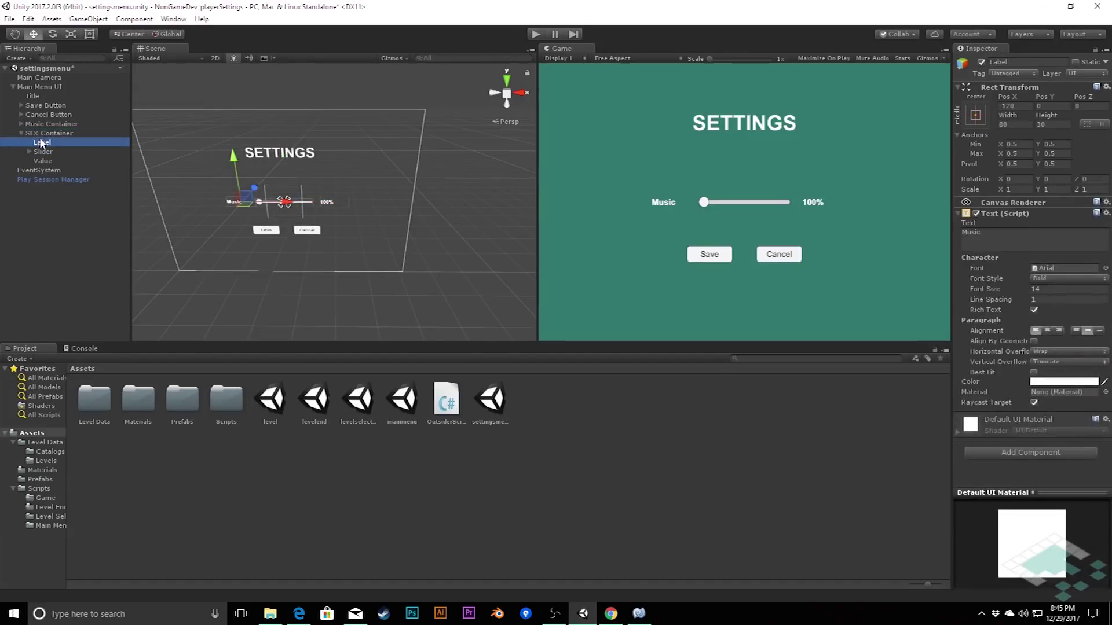
pyautogui.click(975, 235)
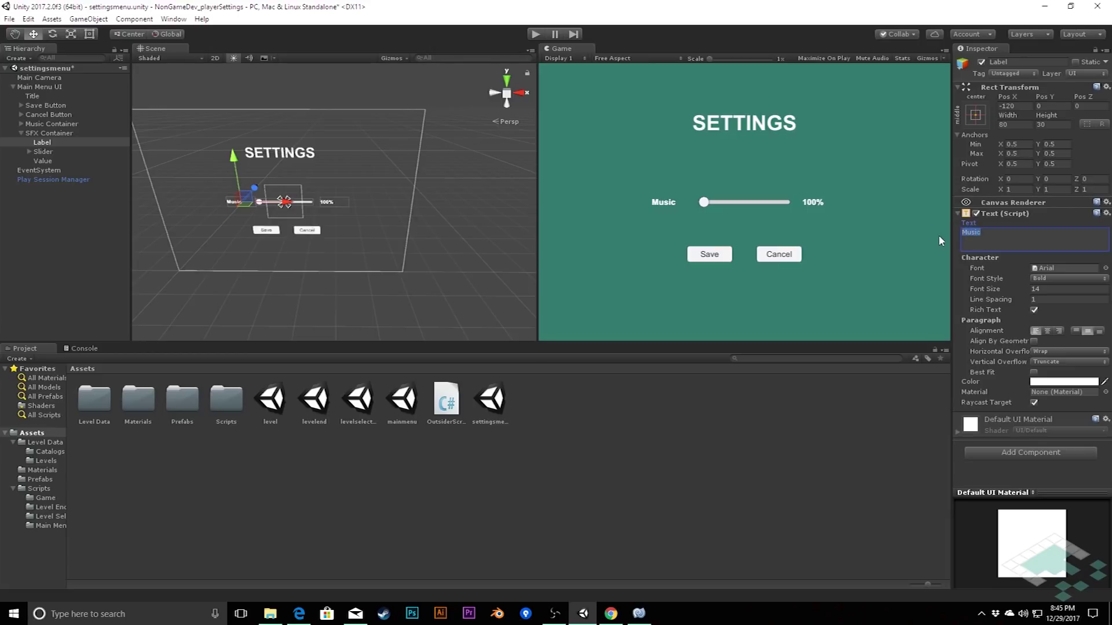
pyautogui.write('Sound FX')
pyautogui.click(40, 161)
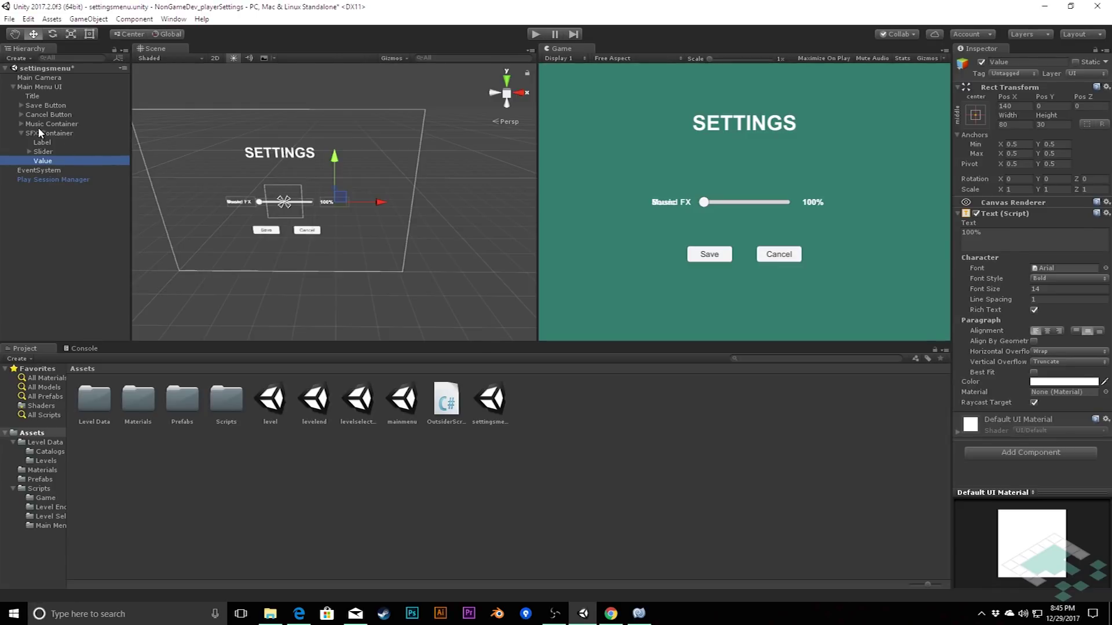
pyautogui.click(39, 133)
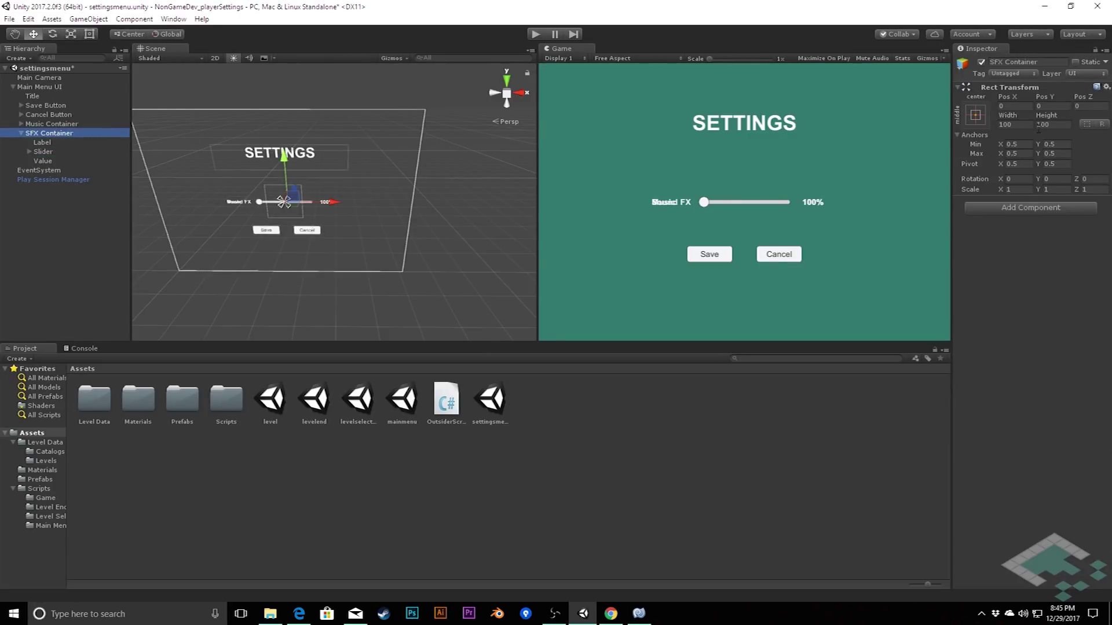
pyautogui.click(1048, 106)
pyautogui.write('-35')
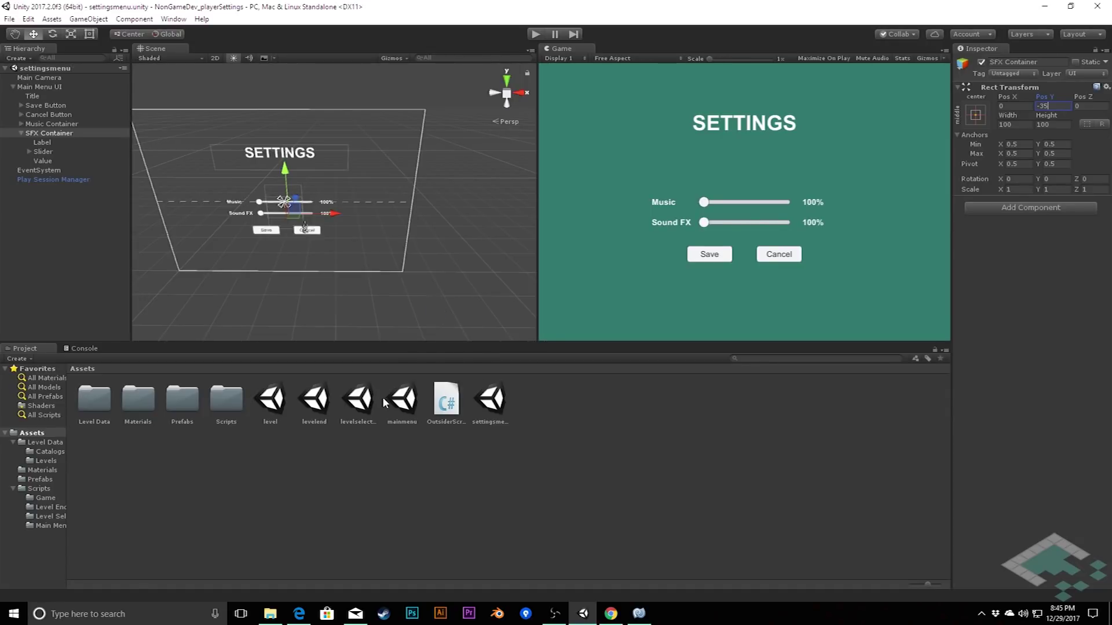
pyautogui.doubleClick(402, 400)
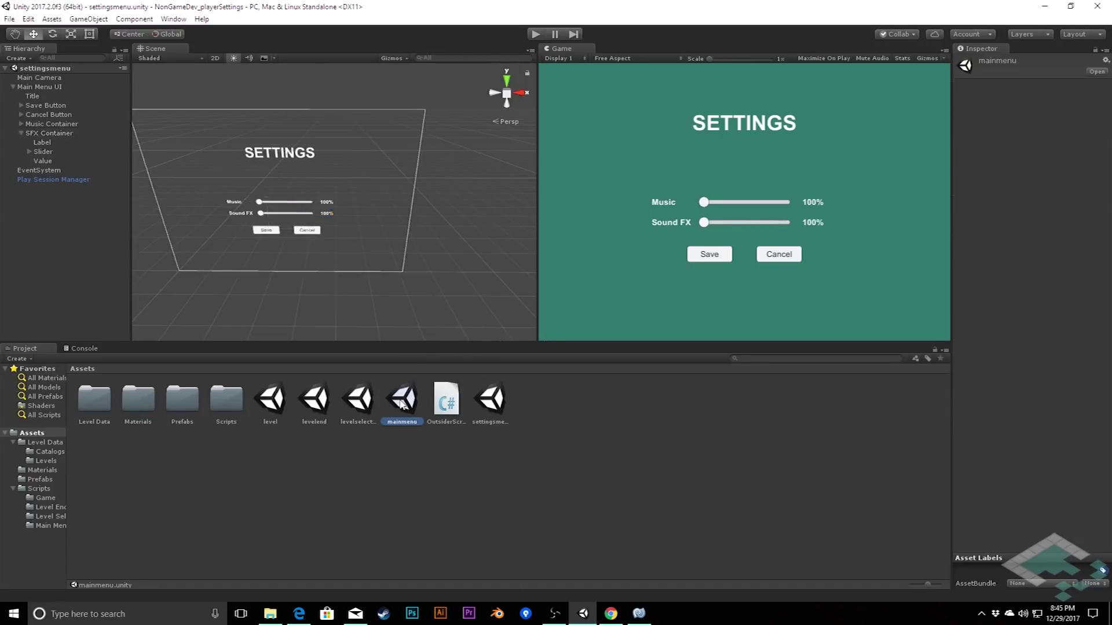
# Step: Play the game, open Settings from the main menu, and drag the volume sliders
pyautogui.click(536, 35)
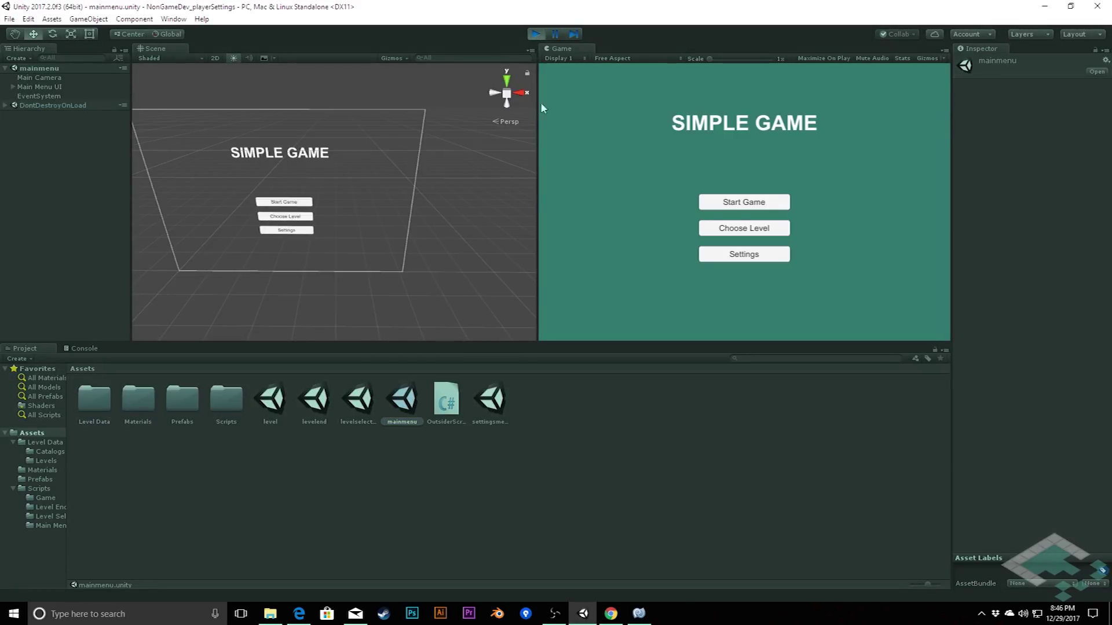
pyautogui.click(727, 255)
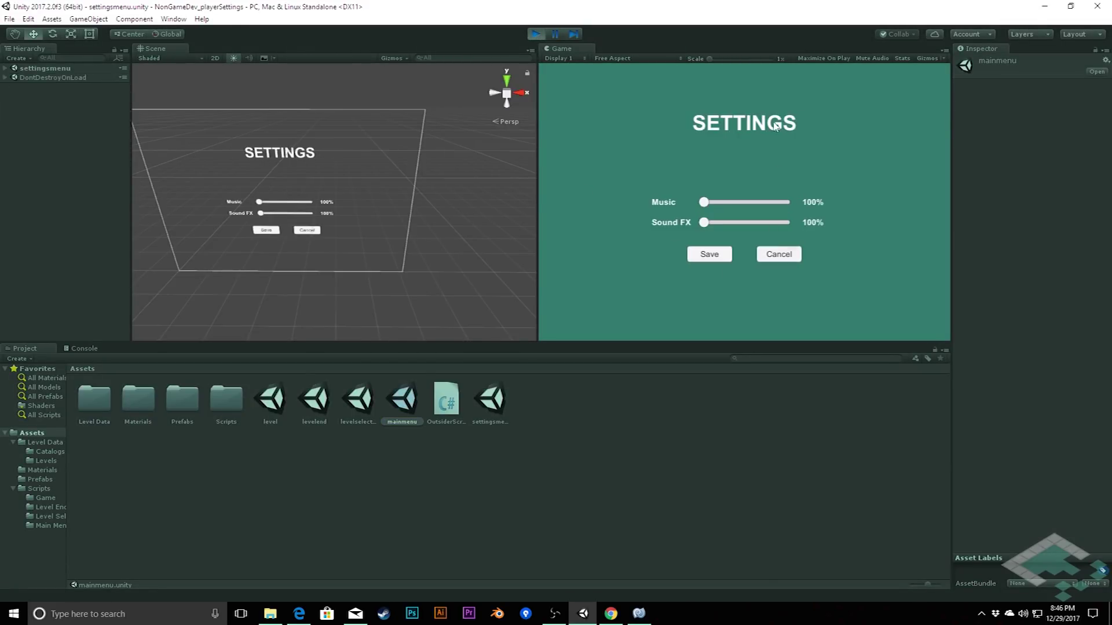
pyautogui.moveTo(704, 202); pyautogui.dragTo(714, 223)
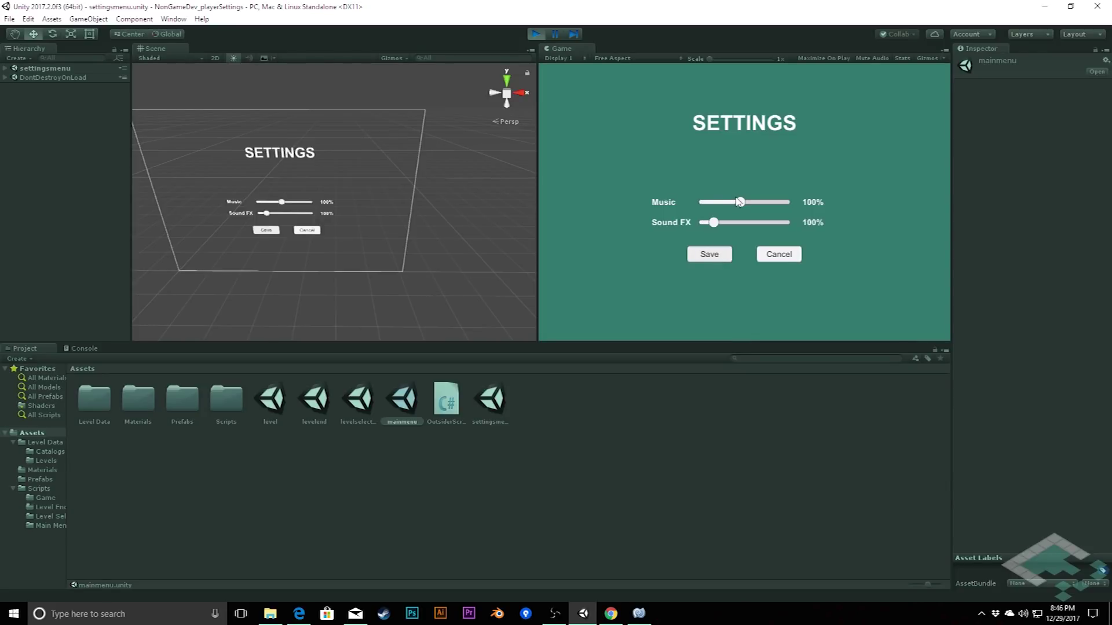
pyautogui.moveTo(736, 203)
pyautogui.mouseDown()
pyautogui.moveTo(709, 203)
pyautogui.moveTo(784, 203)
pyautogui.moveTo(737, 204)
pyautogui.moveTo(740, 223)
pyautogui.mouseUp()
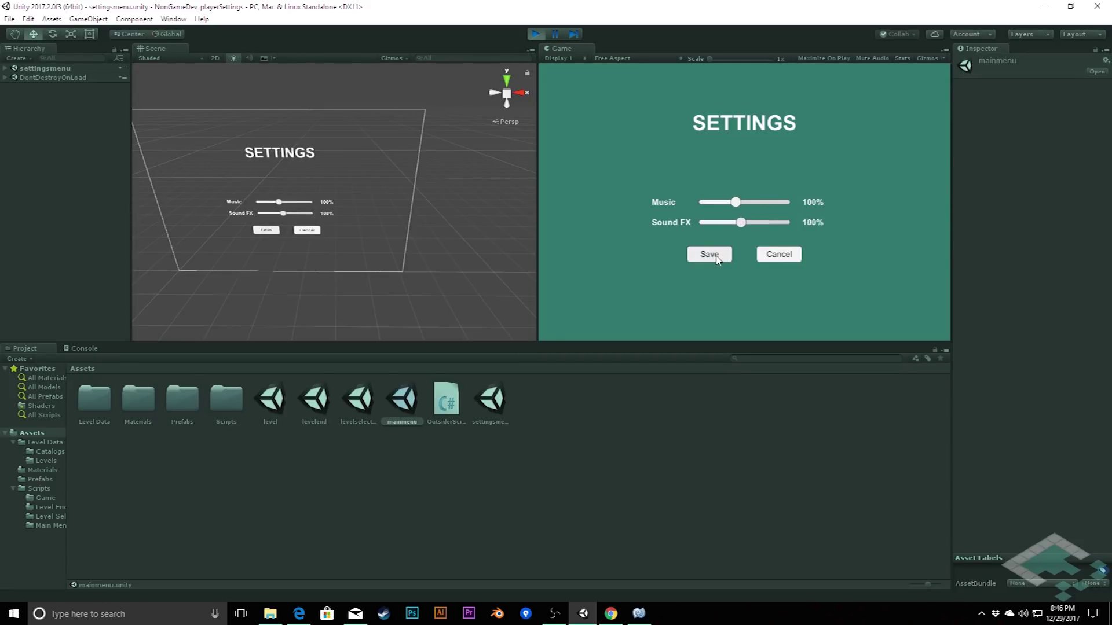